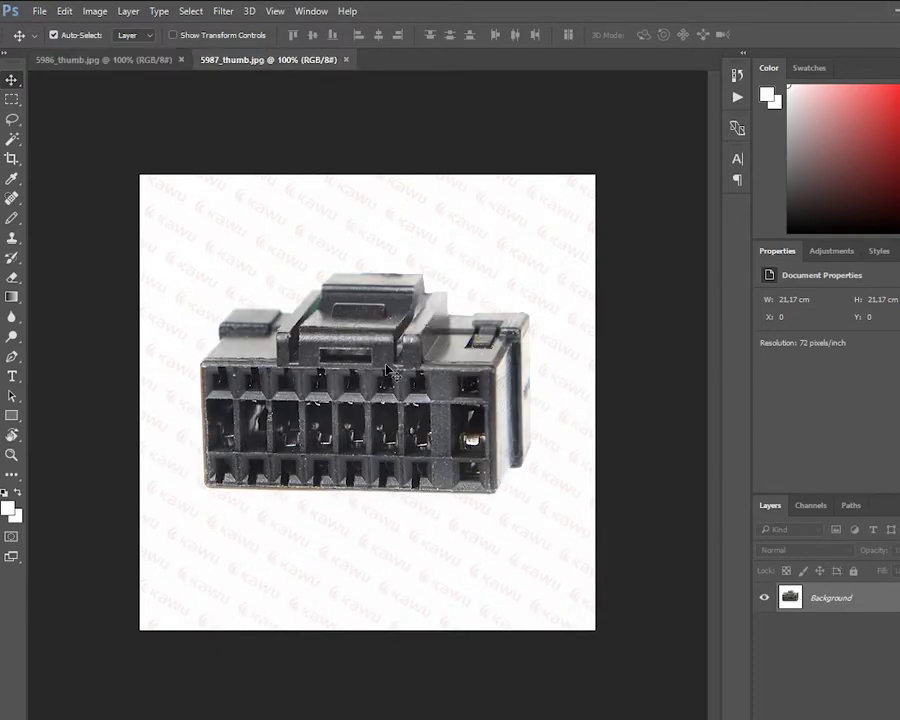
# - Compare both photos, then duplicate the connector's Background into Layer 1 and delete the original
pyautogui.click(140, 60)
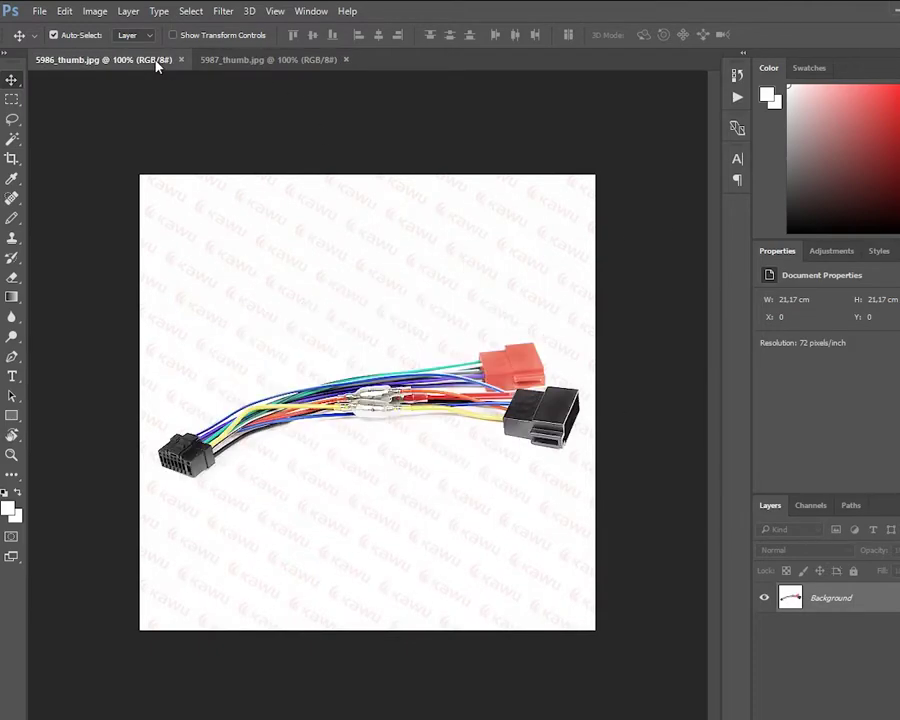
pyautogui.click(255, 60)
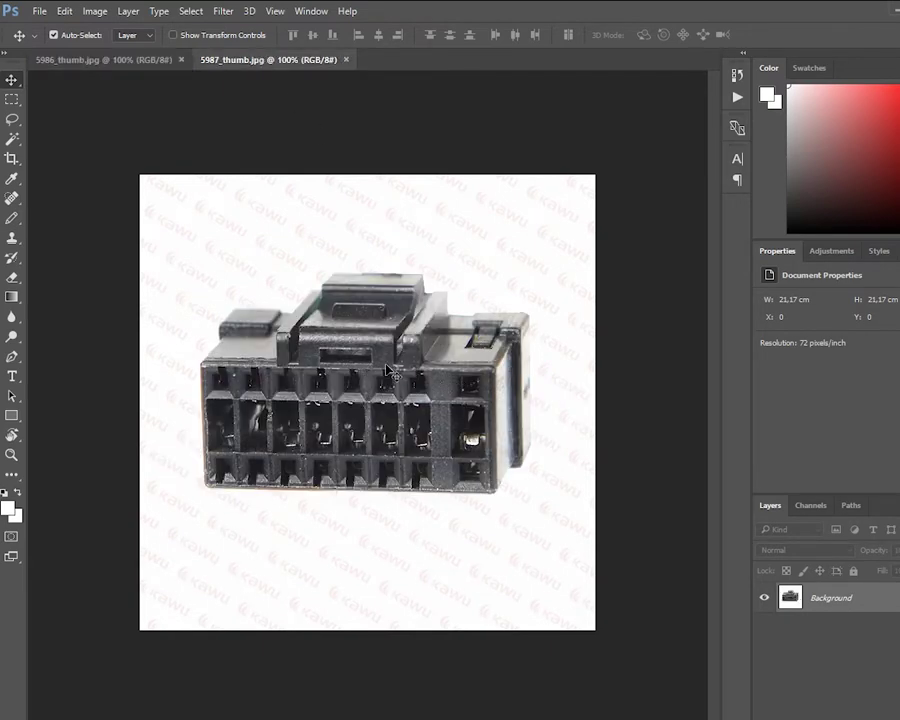
pyautogui.hotkey('ctrl', 'j')
pyautogui.click(850, 630)
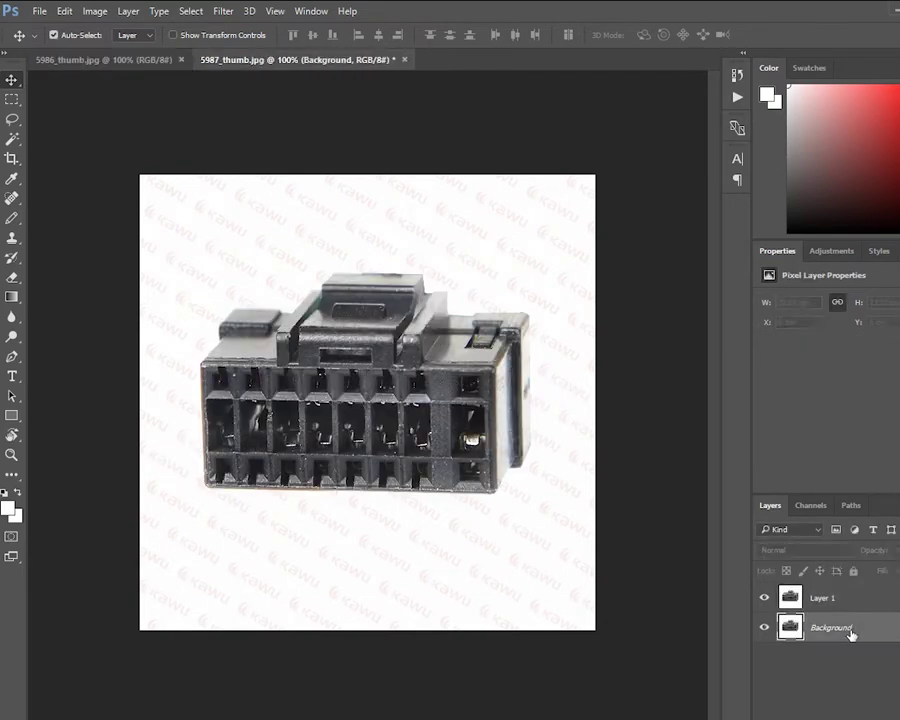
pyautogui.press('Delete')
pyautogui.click(12, 198)
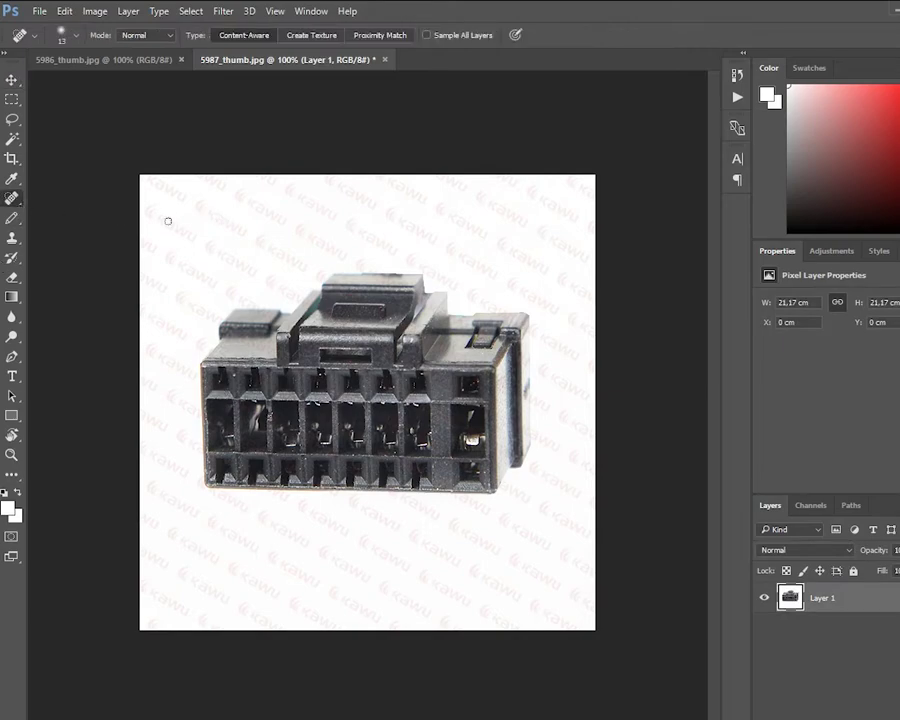
pyautogui.click(95, 11)
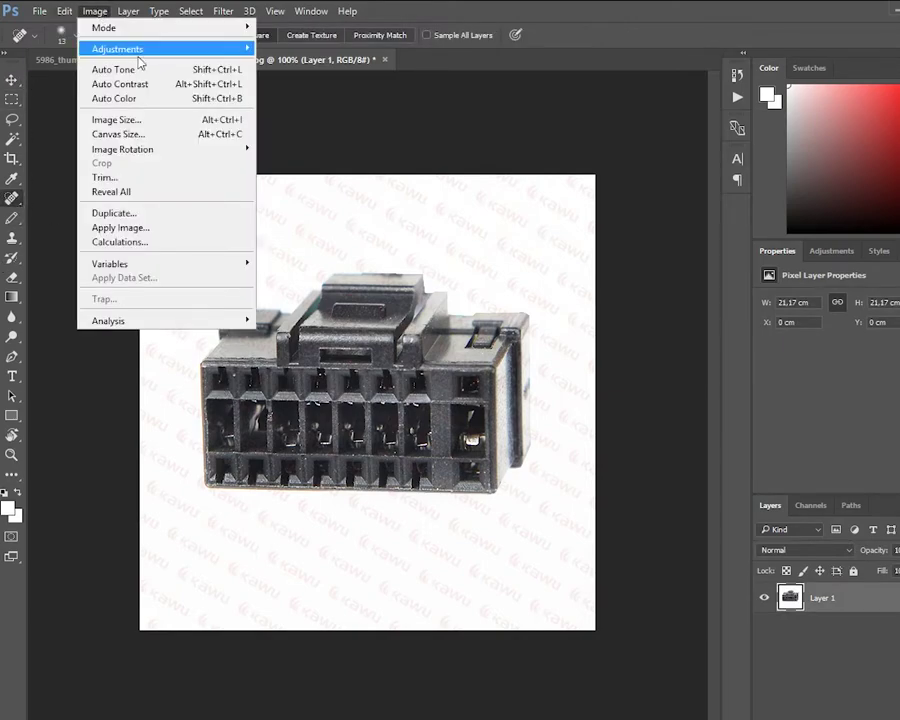
pyautogui.moveTo(117, 48)
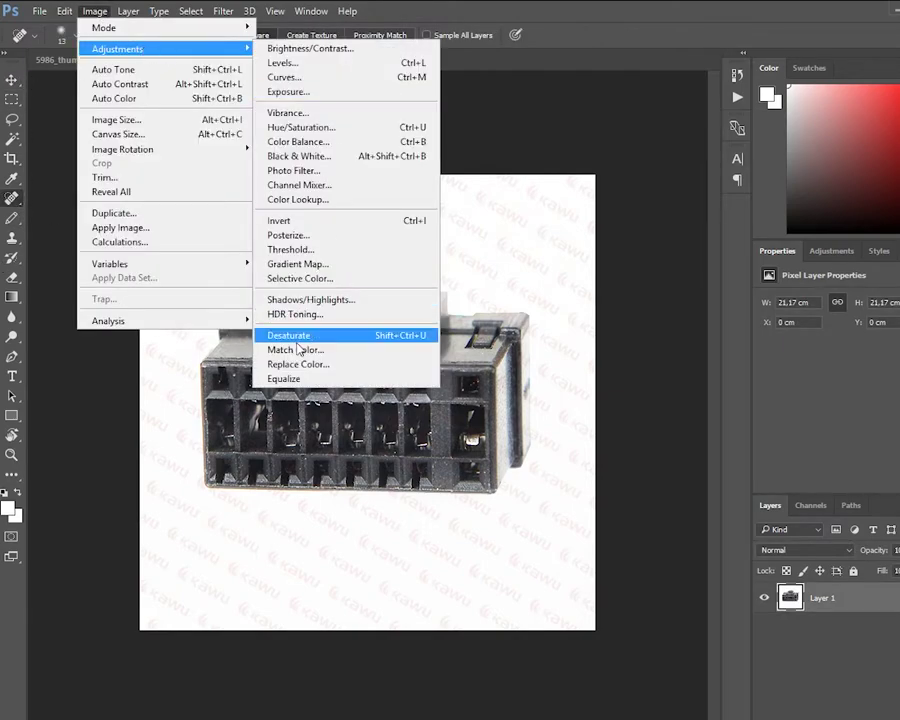
# - Whiten the sampled pink watermark using Replace Color with Lightness +100
pyautogui.click(302, 365)
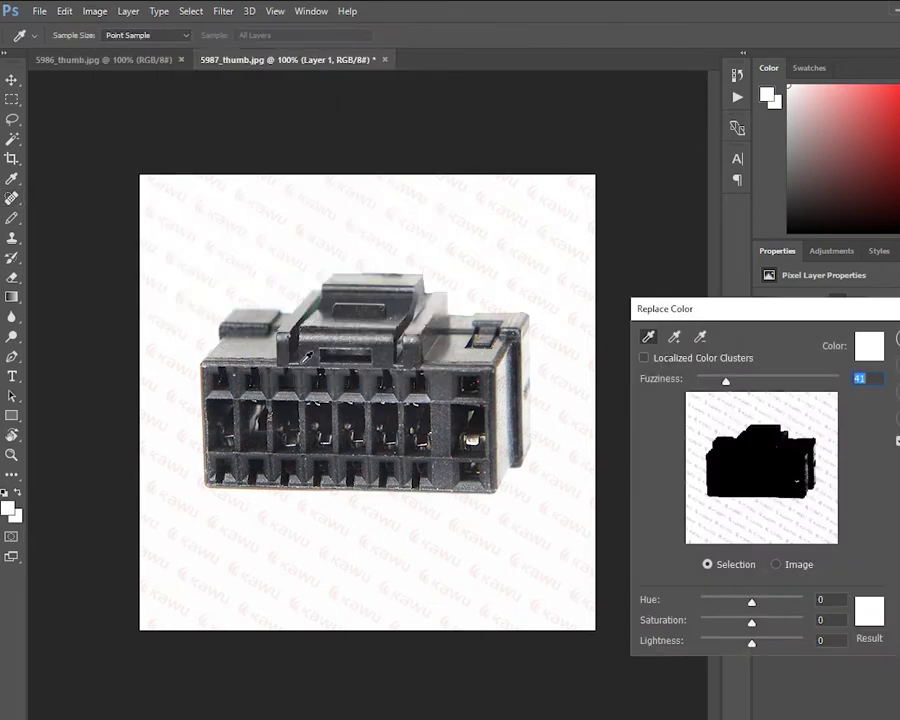
pyautogui.click(252, 262)
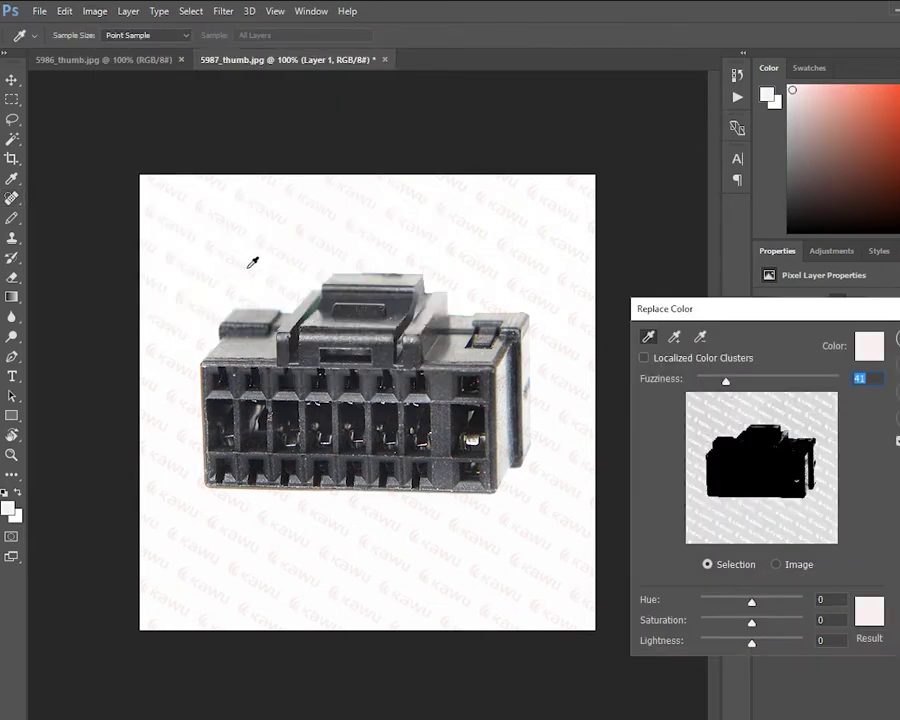
pyautogui.moveTo(752, 643); pyautogui.dragTo(802, 643)
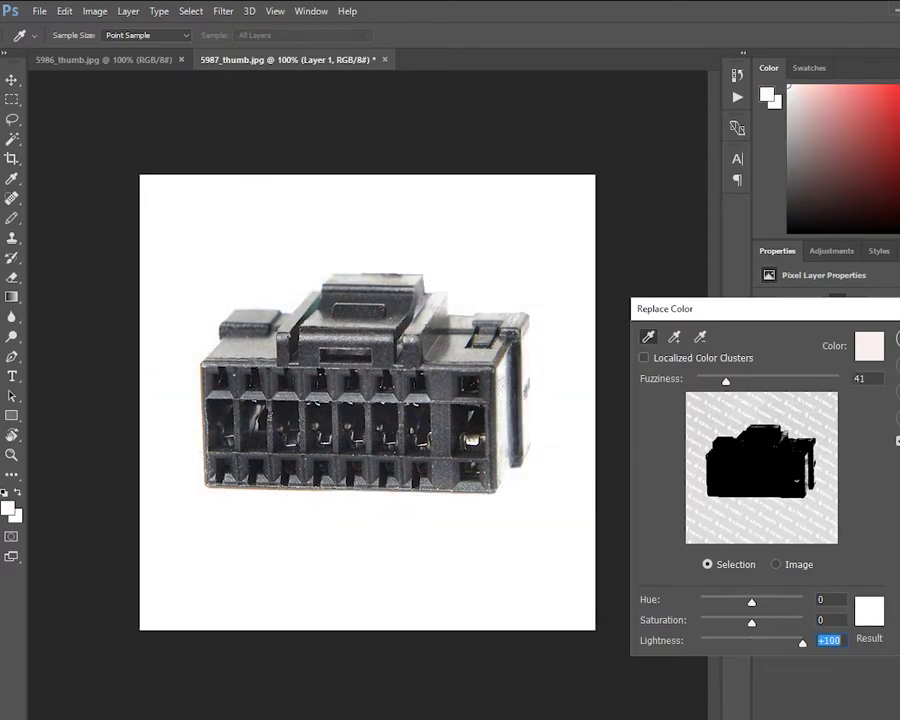
pyautogui.press('Return')
pyautogui.scroll(3, 603, 405)
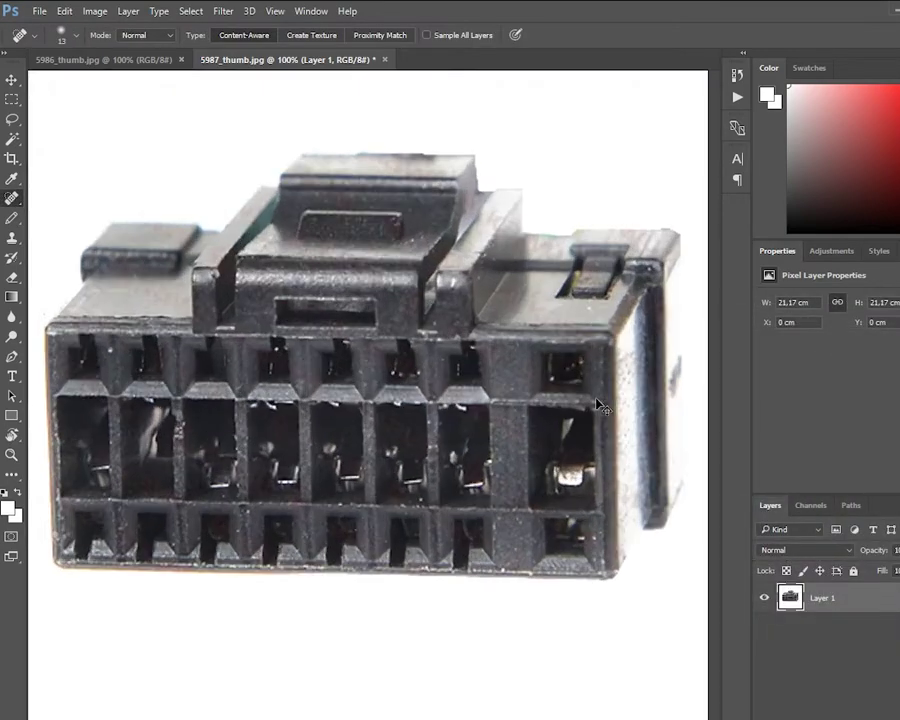
pyautogui.scroll(-3, 603, 405)
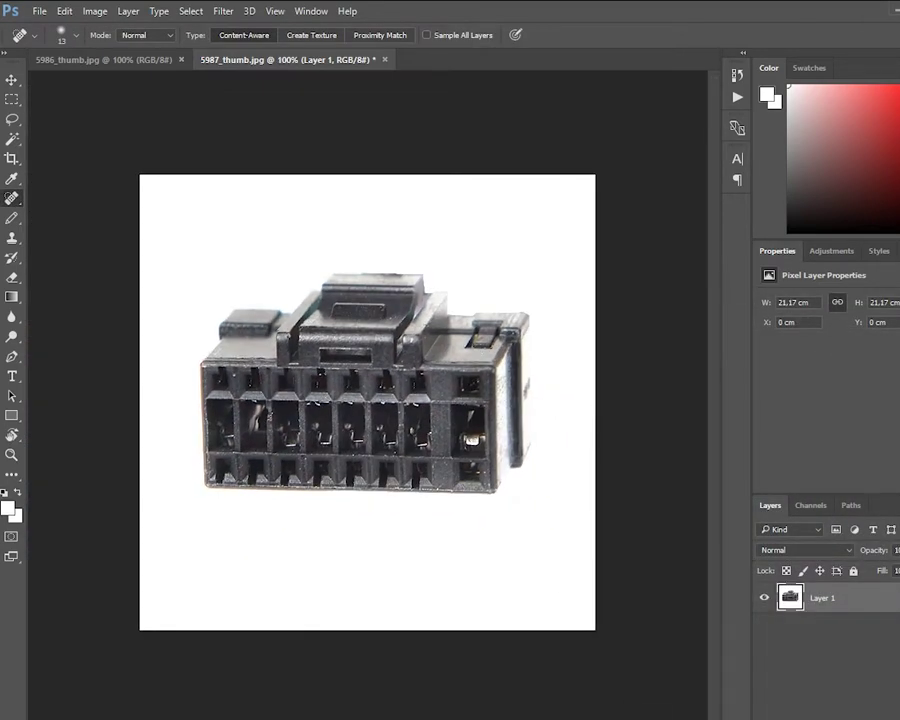
pyautogui.scroll(3, 300, 200)
pyautogui.moveTo(300, 250); pyautogui.dragTo(430, 340)
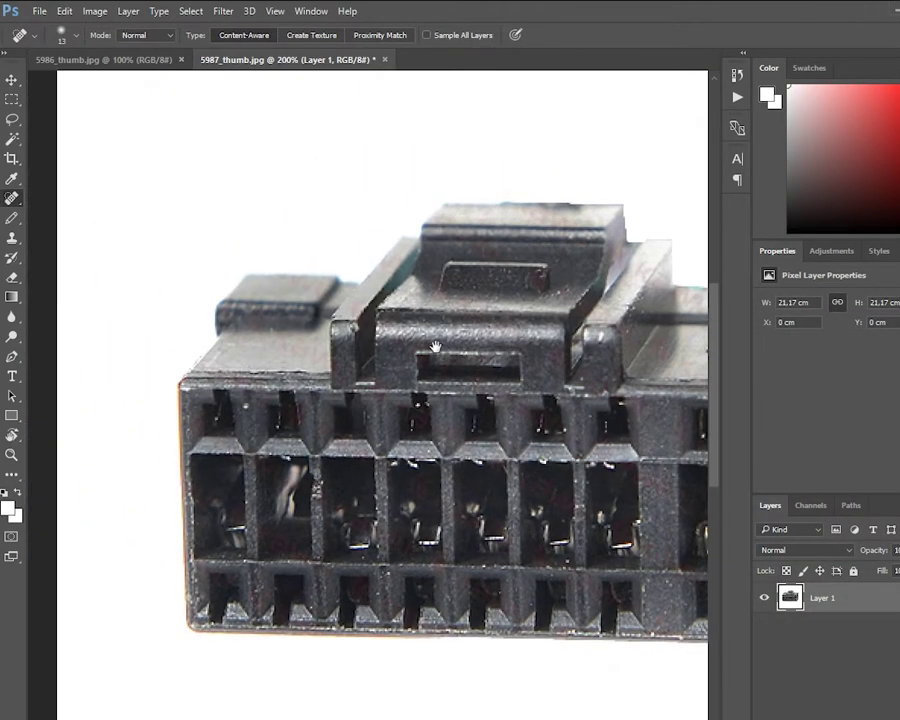
pyautogui.scroll(-1, 406, 366)
pyautogui.scroll(1, 409, 380)
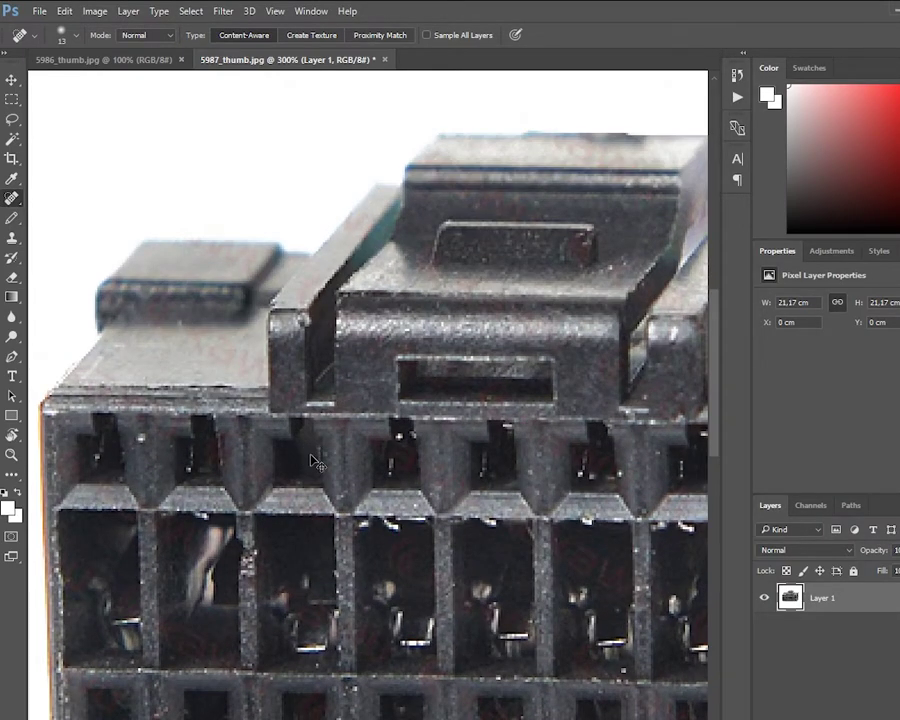
pyautogui.scroll(1, 317, 411)
pyautogui.moveTo(317, 411)
pyautogui.mouseDown()
pyautogui.moveTo(282, 347)
pyautogui.moveTo(270, 270)
pyautogui.mouseUp()
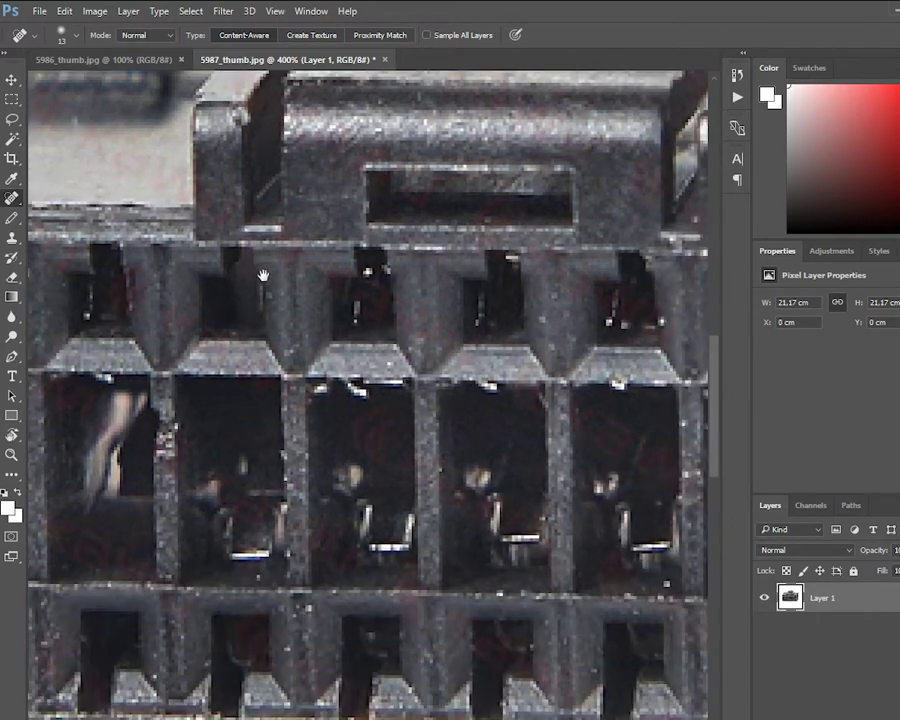
pyautogui.scroll(-1, 272, 293)
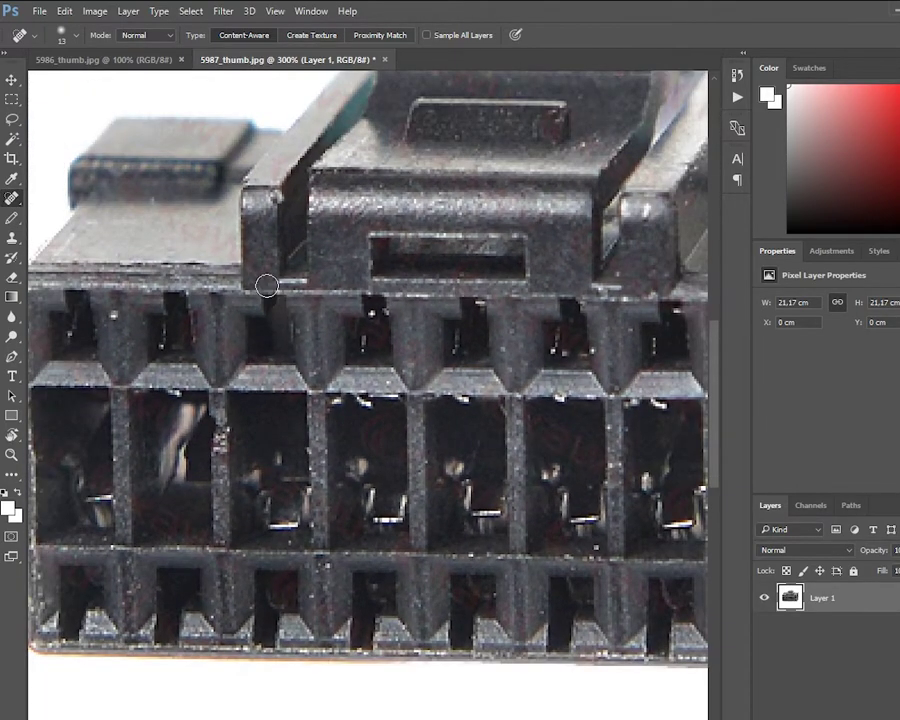
# - Darken the sampled reddish connector tones using Replace Color with Lightness -20
pyautogui.click(96, 11)
pyautogui.moveTo(117, 49)
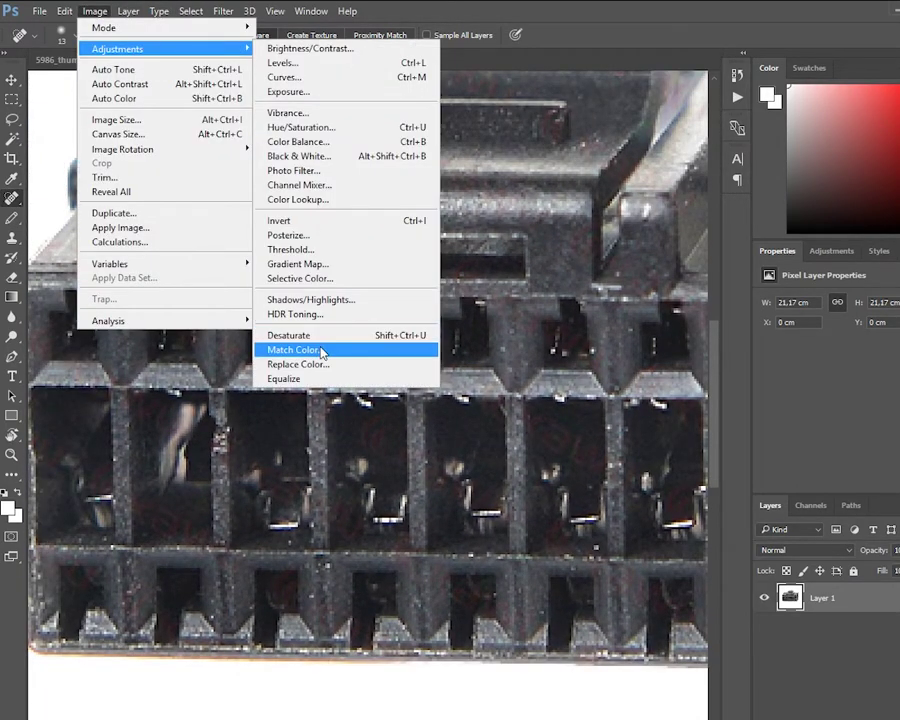
pyautogui.click(324, 364)
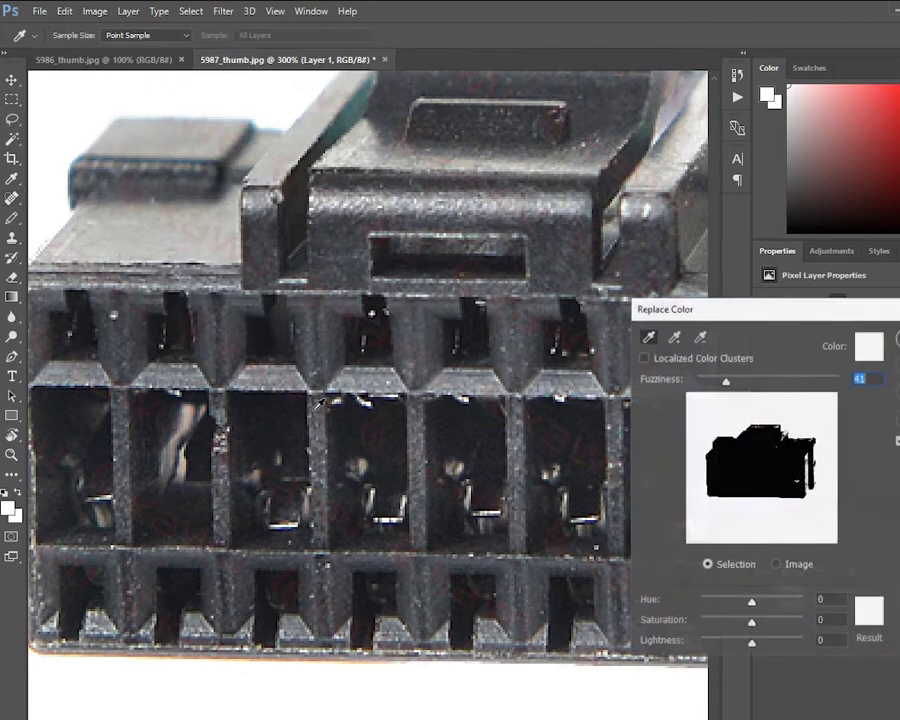
pyautogui.click(362, 521)
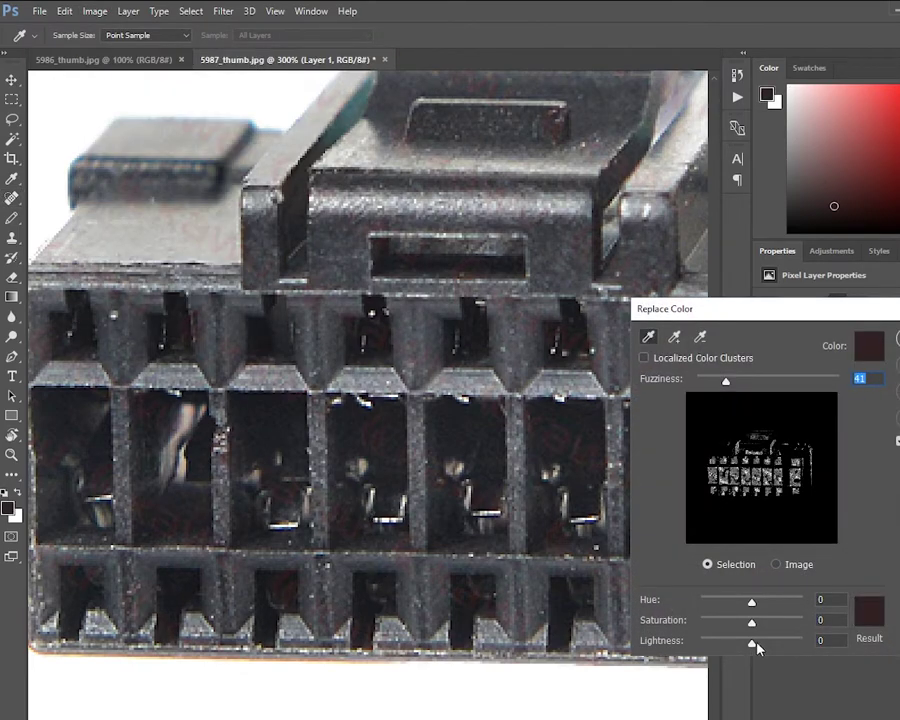
pyautogui.moveTo(752, 643); pyautogui.dragTo(755, 643)
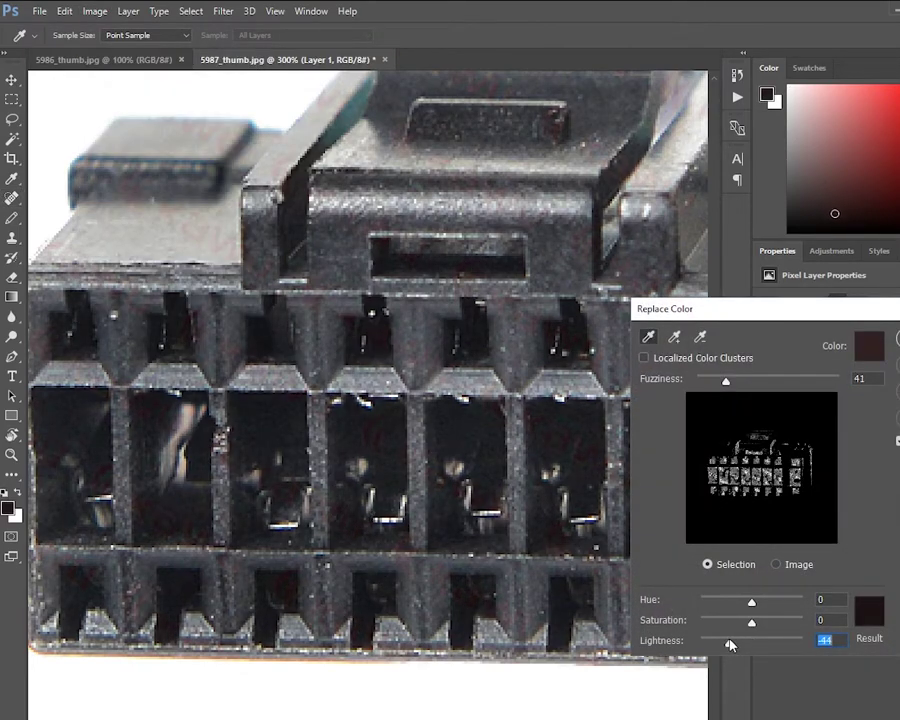
pyautogui.moveTo(748, 645); pyautogui.dragTo(735, 640)
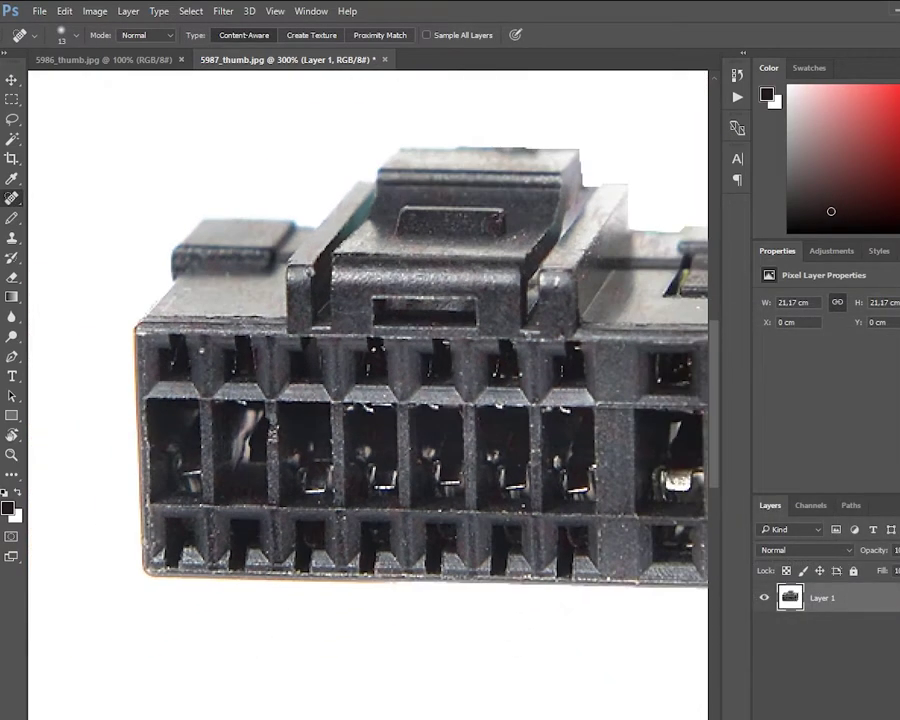
pyautogui.hotkey('ctrl', '1')
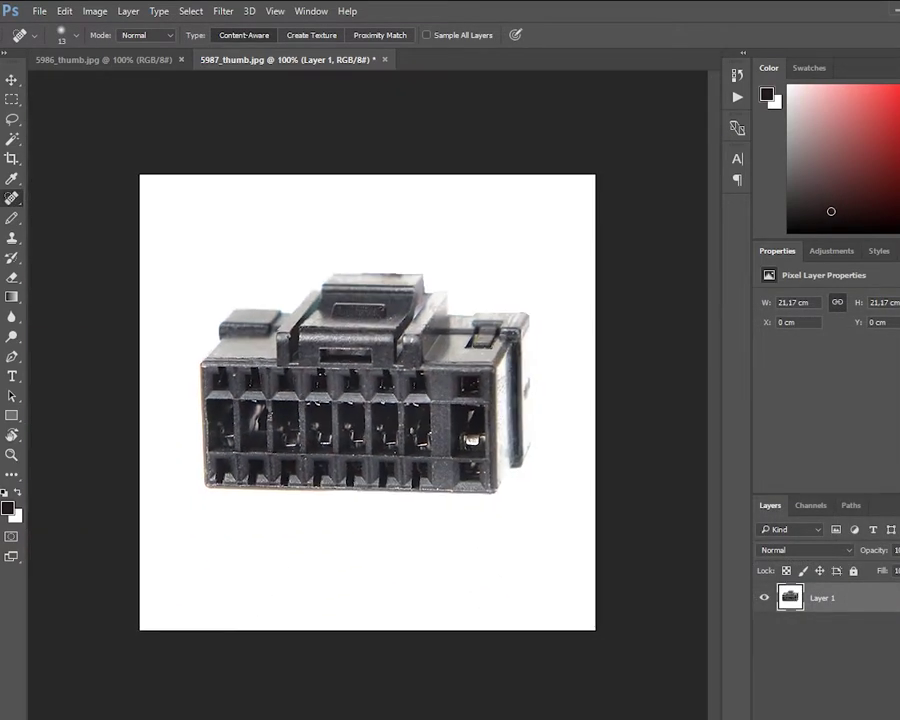
pyautogui.click(94, 11)
pyautogui.moveTo(117, 49)
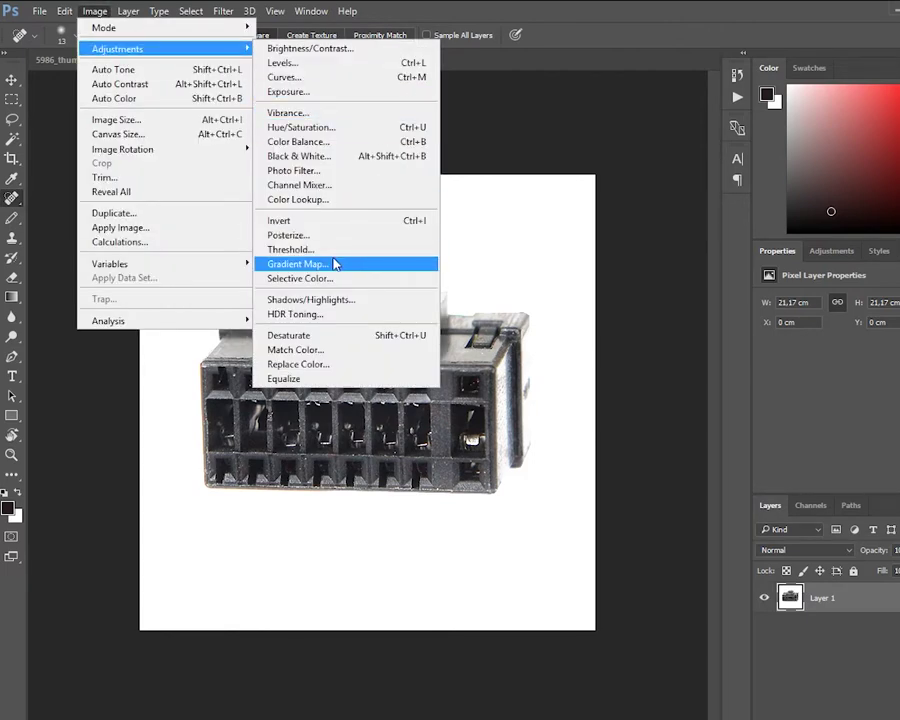
# - Apply a Black & White adjustment with the Auto channel mix, checking the preview
pyautogui.click(298, 156)
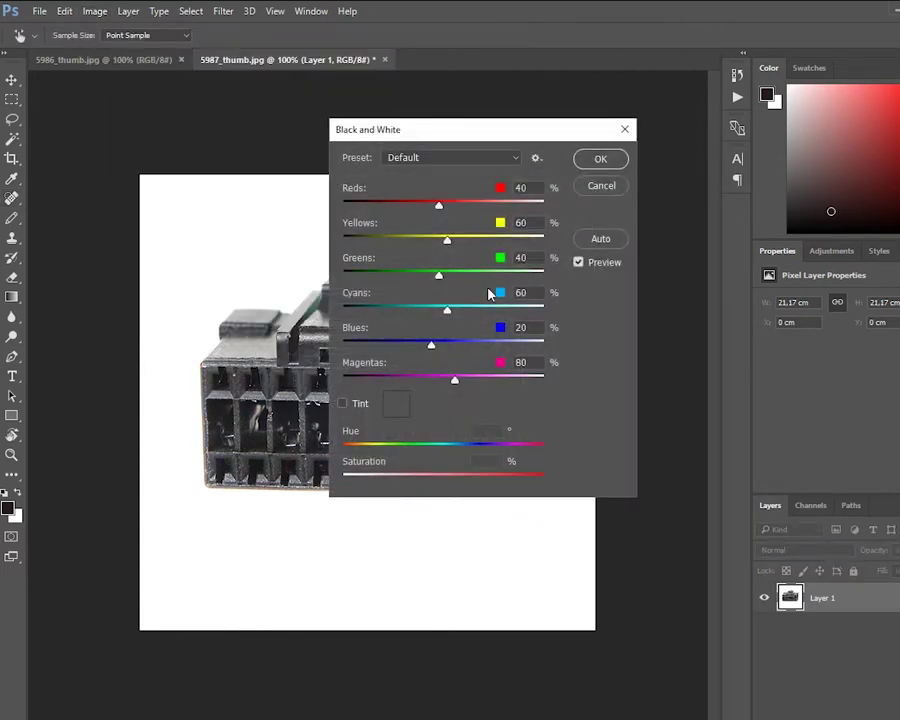
pyautogui.moveTo(481, 140); pyautogui.dragTo(736, 243)
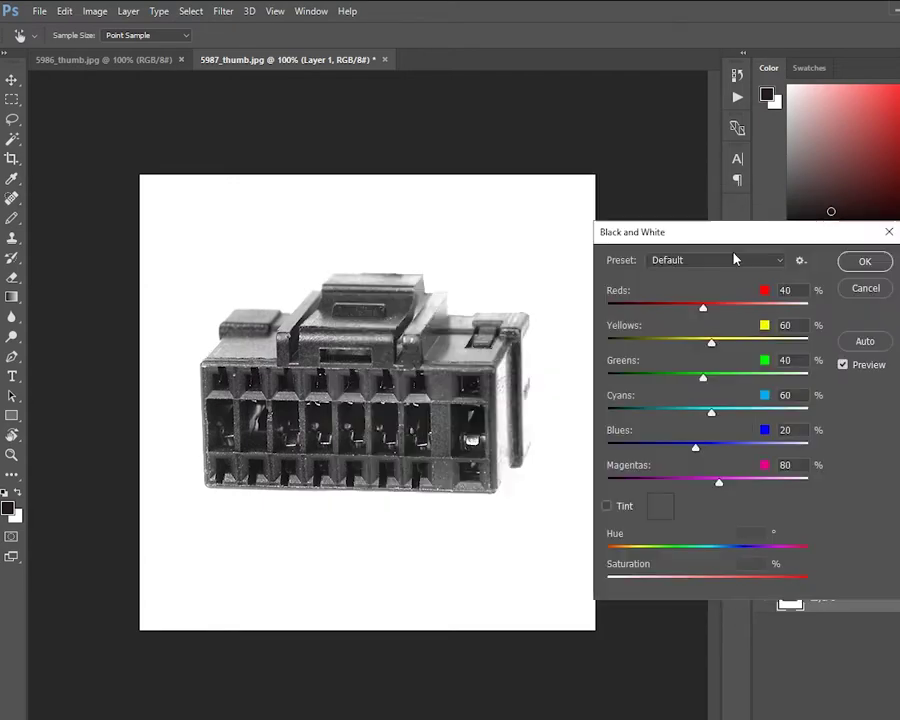
pyautogui.hotkey('ctrl', '+')
pyautogui.hotkey('ctrl', '+')
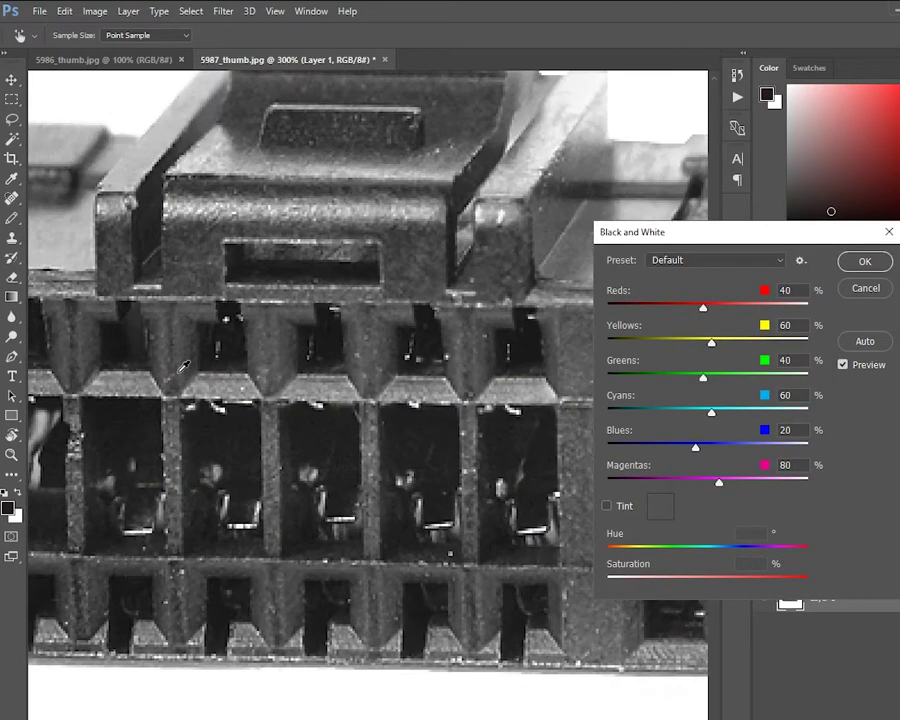
pyautogui.click(866, 342)
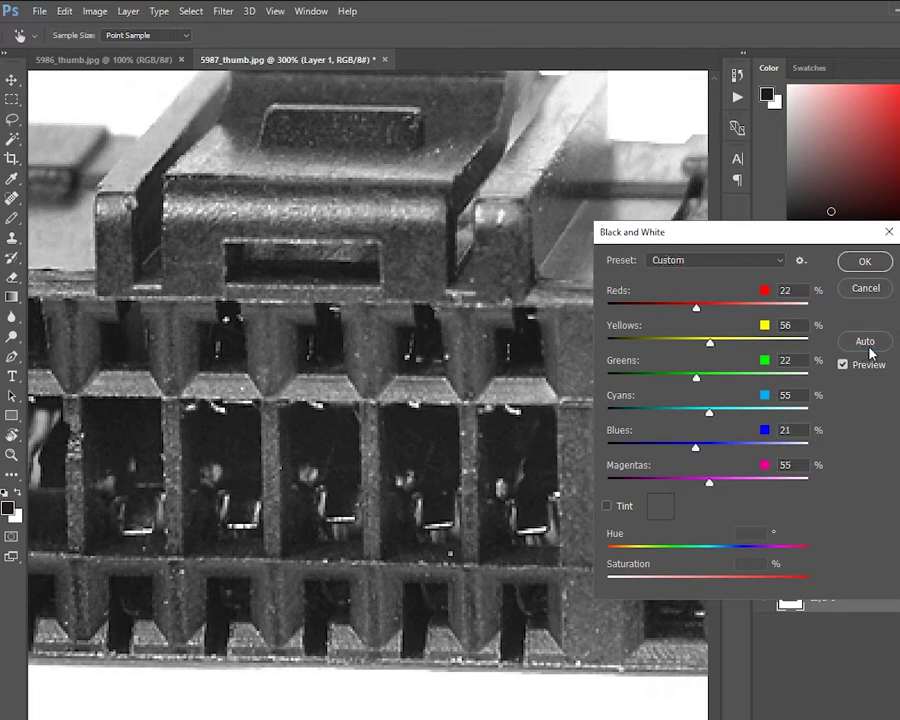
pyautogui.hotkey('ctrl', '-')
pyautogui.hotkey('ctrl', '-')
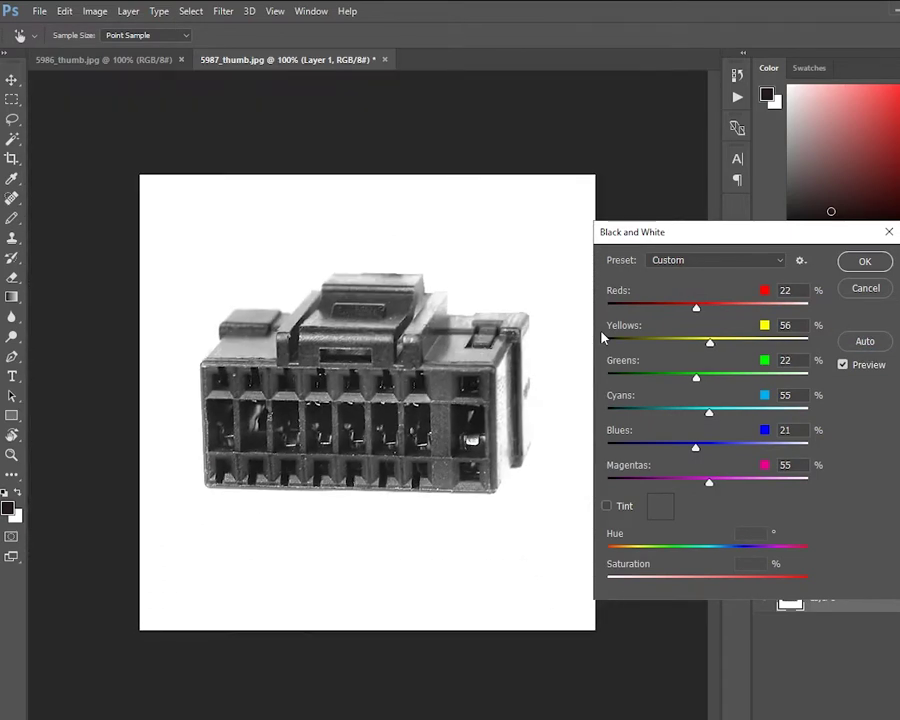
pyautogui.click(843, 365)
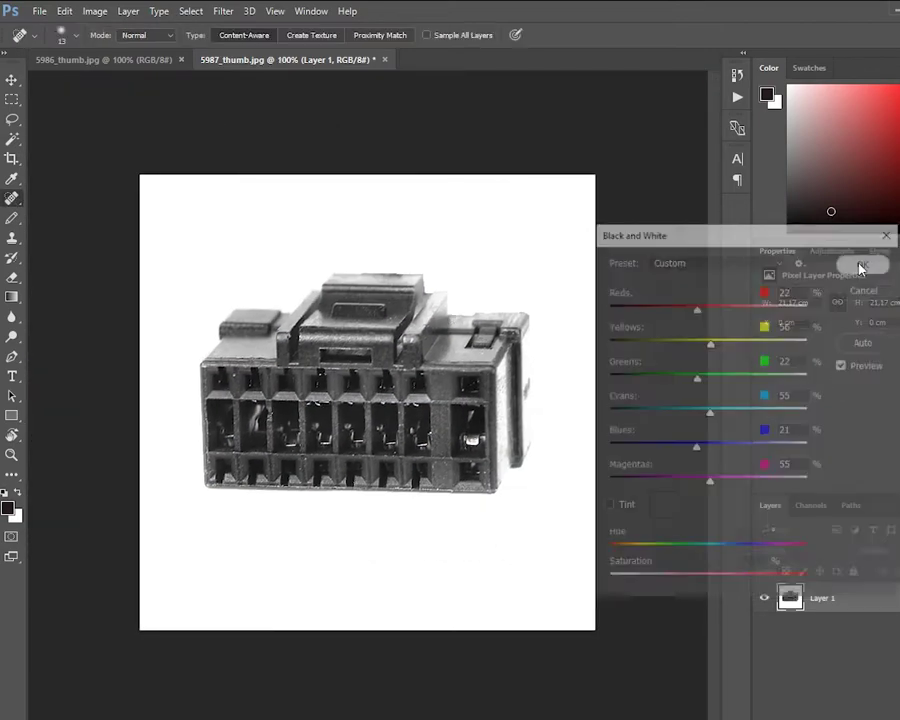
pyautogui.click(865, 261)
# - Zoom into the connector's upper edge and clone over the flawed patch with a smaller Clone Stamp brush
pyautogui.hotkey('ctrl', '+')
pyautogui.hotkey('ctrl', '+')
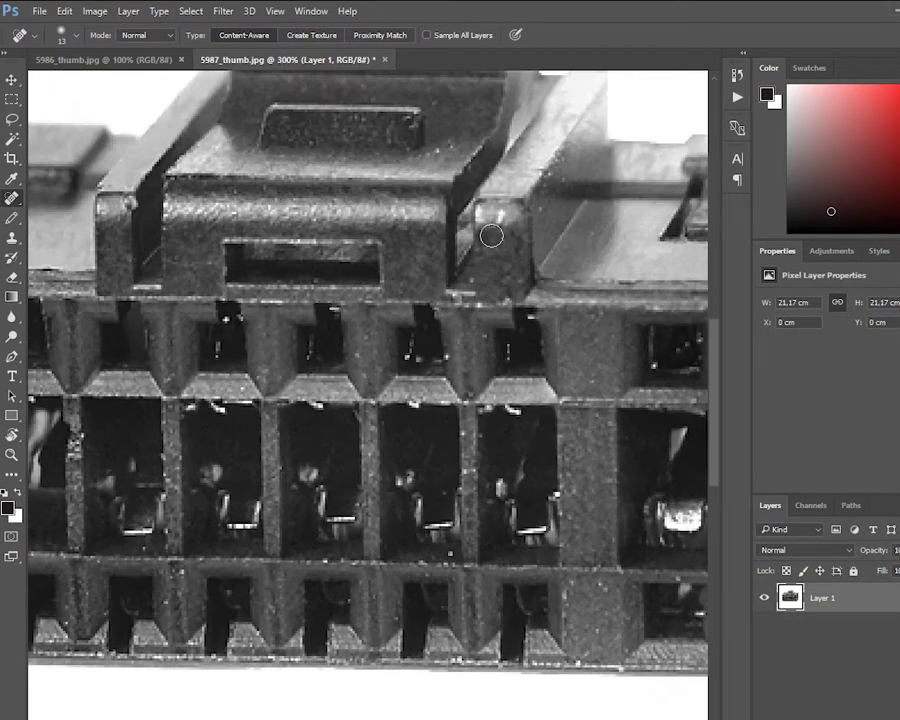
pyautogui.moveTo(508, 163); pyautogui.dragTo(410, 400)
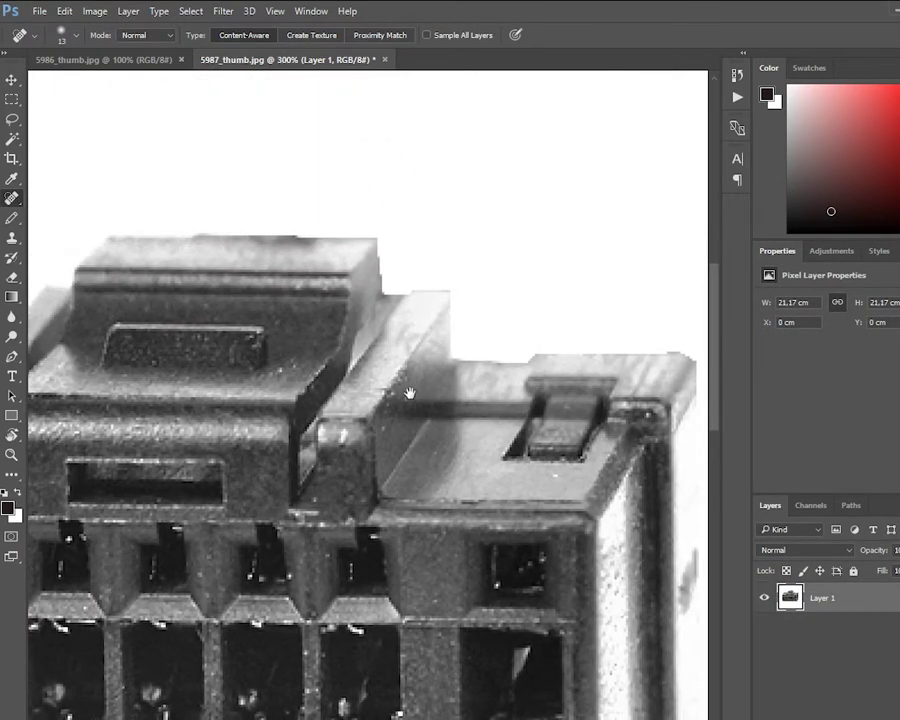
pyautogui.hotkey('ctrl', '+')
pyautogui.moveTo(410, 400); pyautogui.dragTo(328, 422)
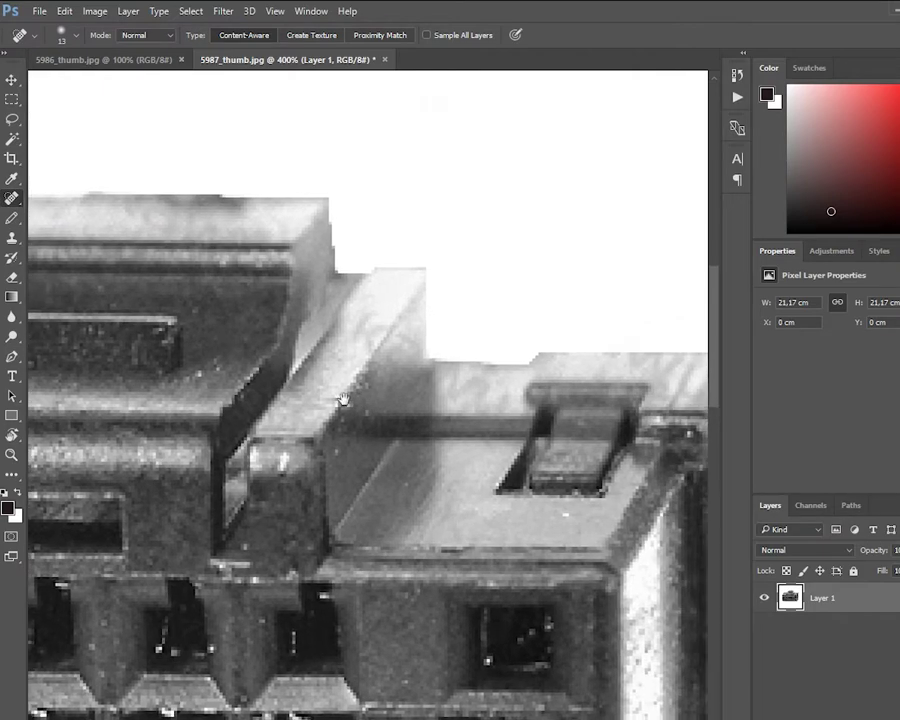
pyautogui.click(12, 237)
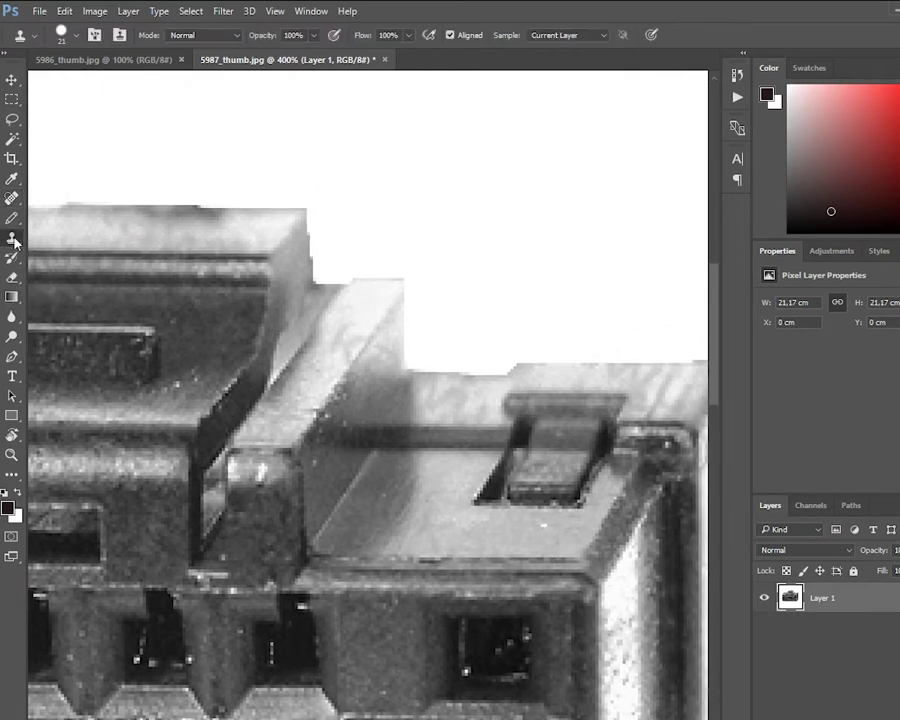
pyautogui.rightClick(340, 362)
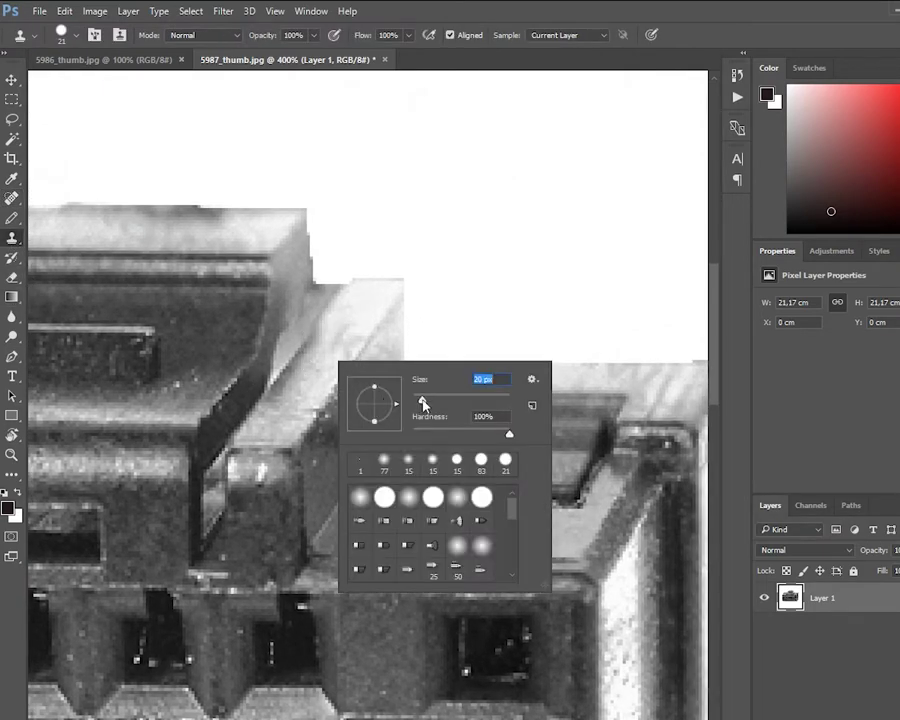
pyautogui.press('Return')
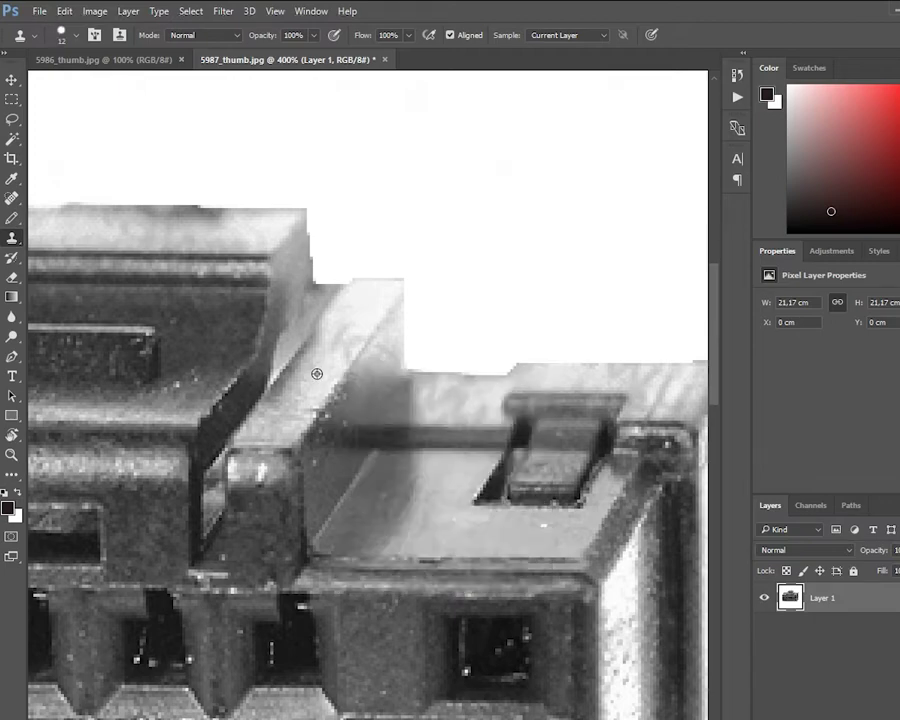
pyautogui.keyDown('alt'); pyautogui.click(322, 372); pyautogui.keyUp('alt')
pyautogui.moveTo(340, 338); pyautogui.dragTo(335, 425)
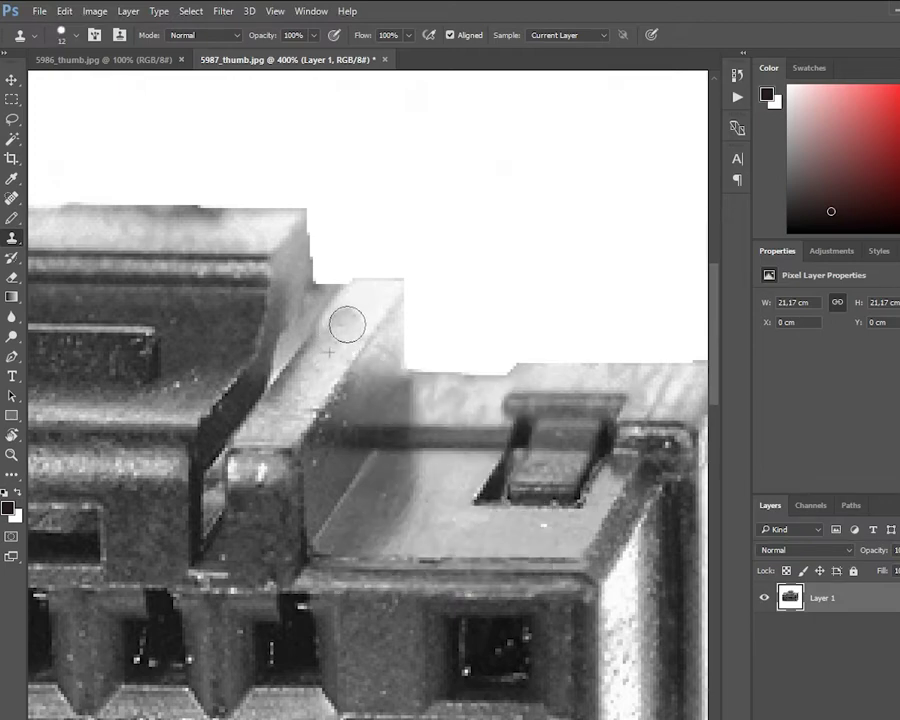
# - Select the Spot Healing Brush and heal specks on the connector's upper edge
pyautogui.click(12, 198)
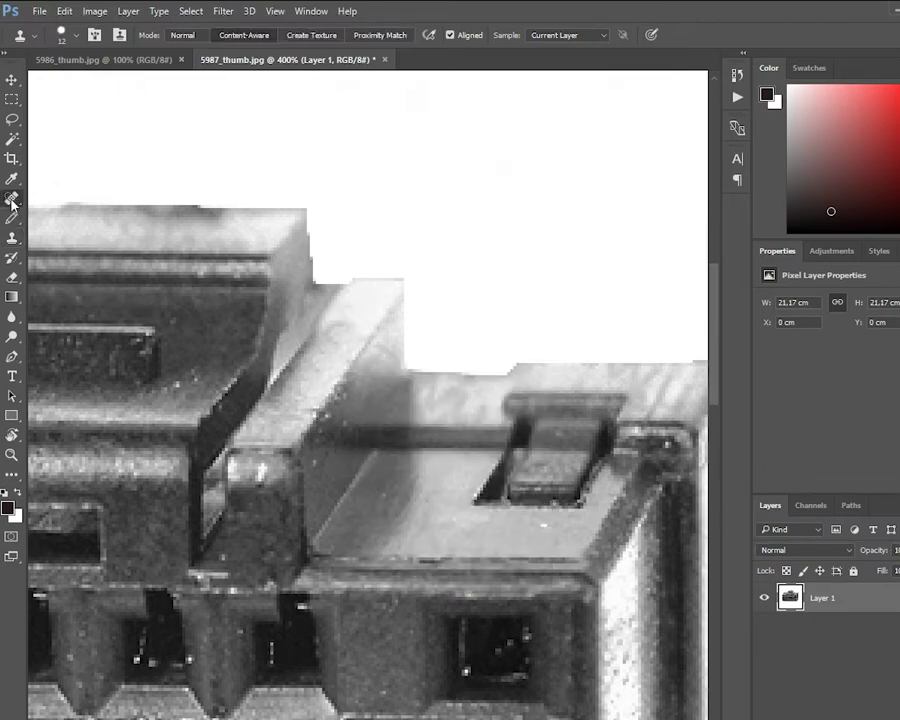
pyautogui.rightClick(12, 198)
pyautogui.click(90, 197)
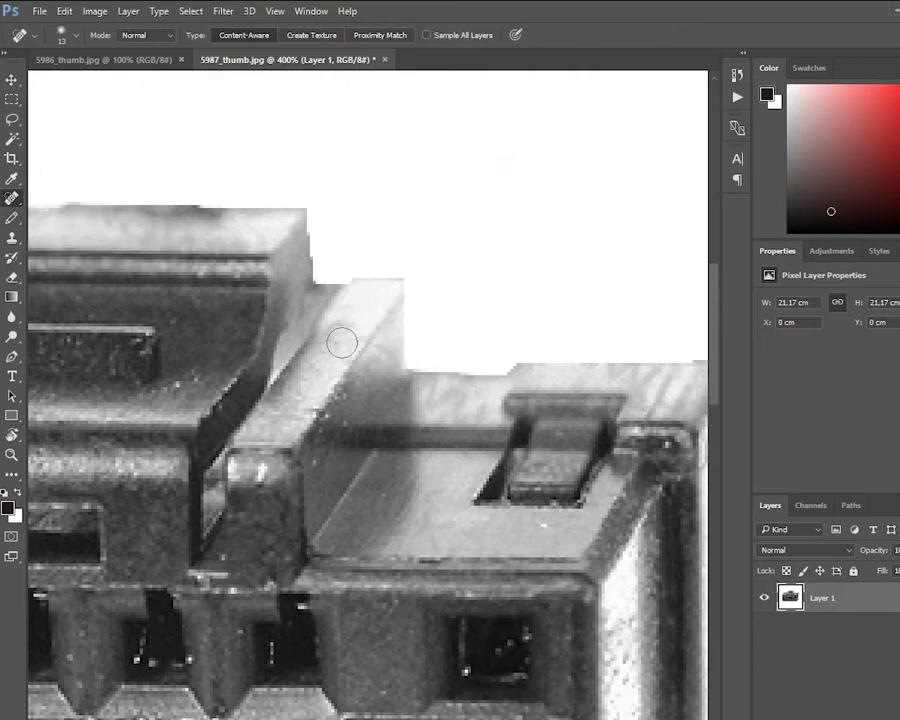
pyautogui.click(345, 330)
pyautogui.click(477, 406)
# - Heal the remaining marks along the top edge near the connector's right corner
pyautogui.moveTo(632, 405); pyautogui.dragTo(447, 405)
pyautogui.click(486, 402)
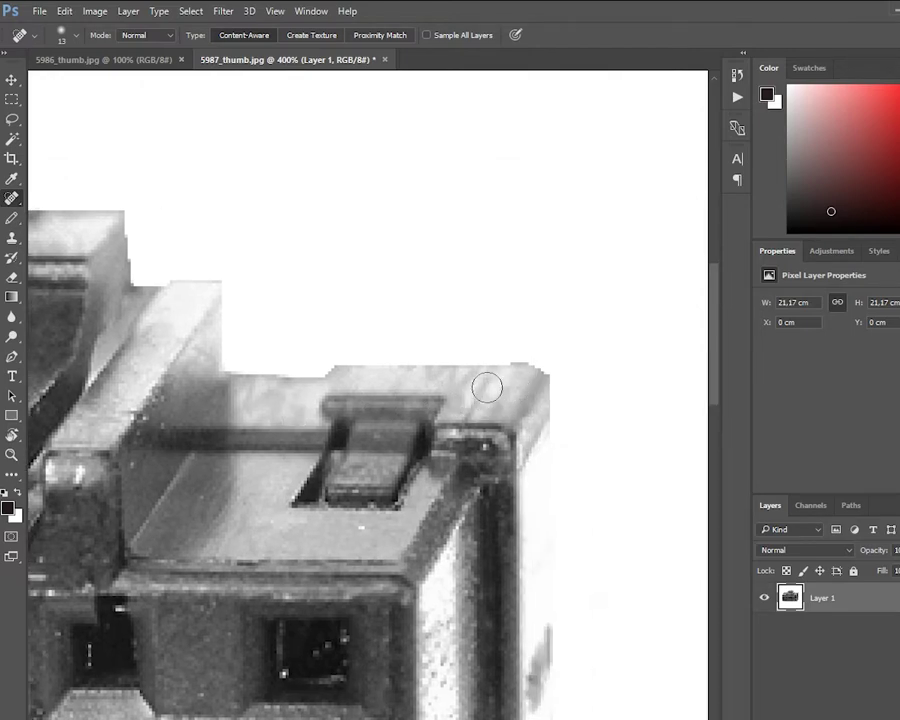
pyautogui.click(514, 408)
pyautogui.click(495, 404)
pyautogui.click(486, 385)
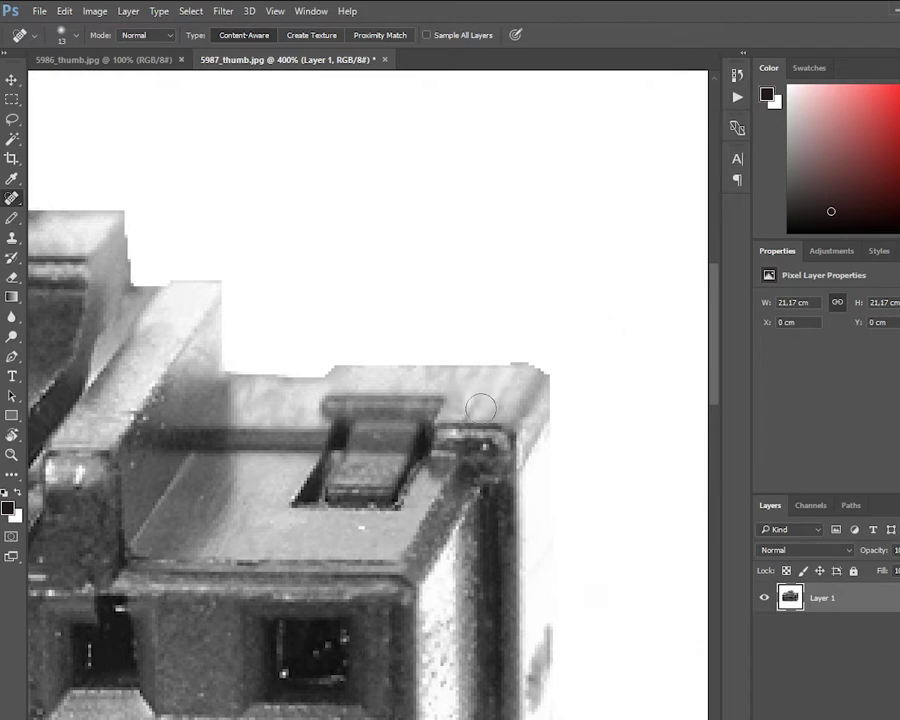
pyautogui.moveTo(410, 535)
pyautogui.mouseDown()
pyautogui.moveTo(456, 416)
pyautogui.moveTo(465, 322)
pyautogui.mouseUp()
pyautogui.scroll(-3, 463, 340)
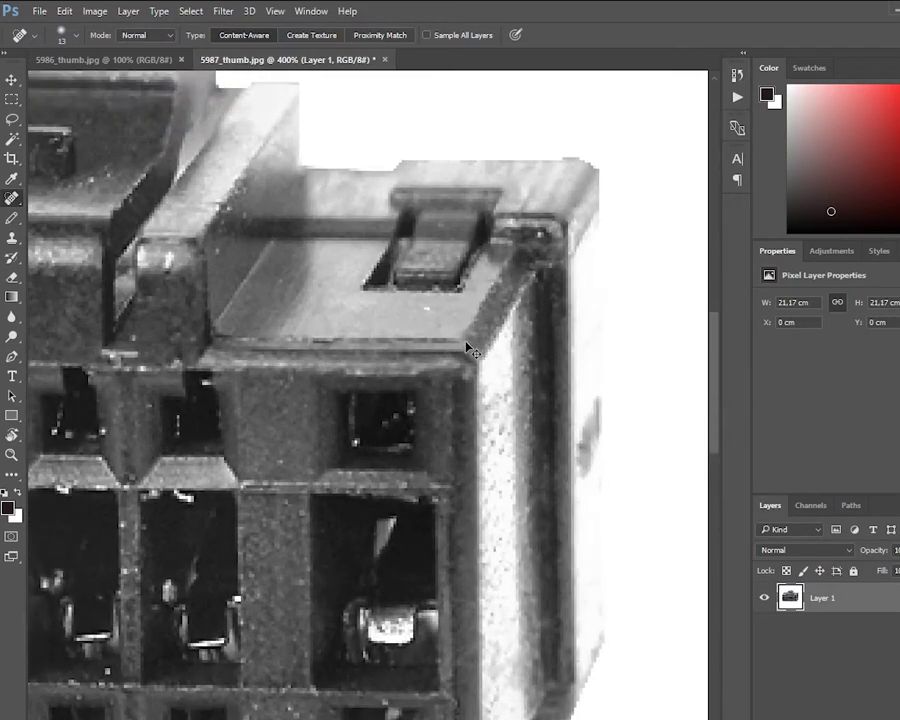
pyautogui.scroll(-3, 463, 340)
pyautogui.scroll(-3, 463, 340)
pyautogui.press('v')
pyautogui.scroll(3, 474, 355)
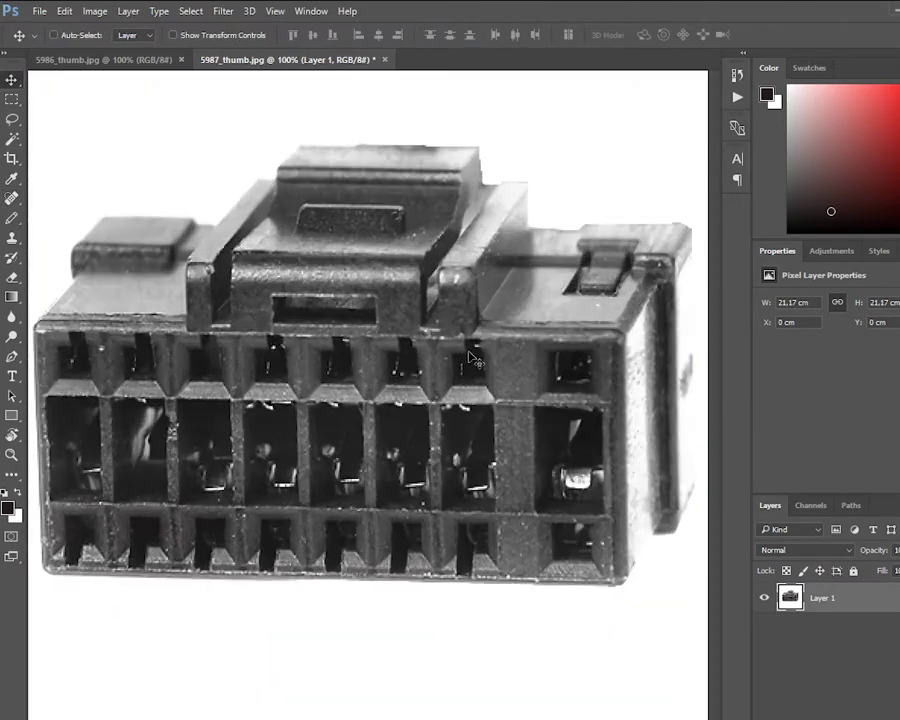
pyautogui.scroll(-3, 476, 362)
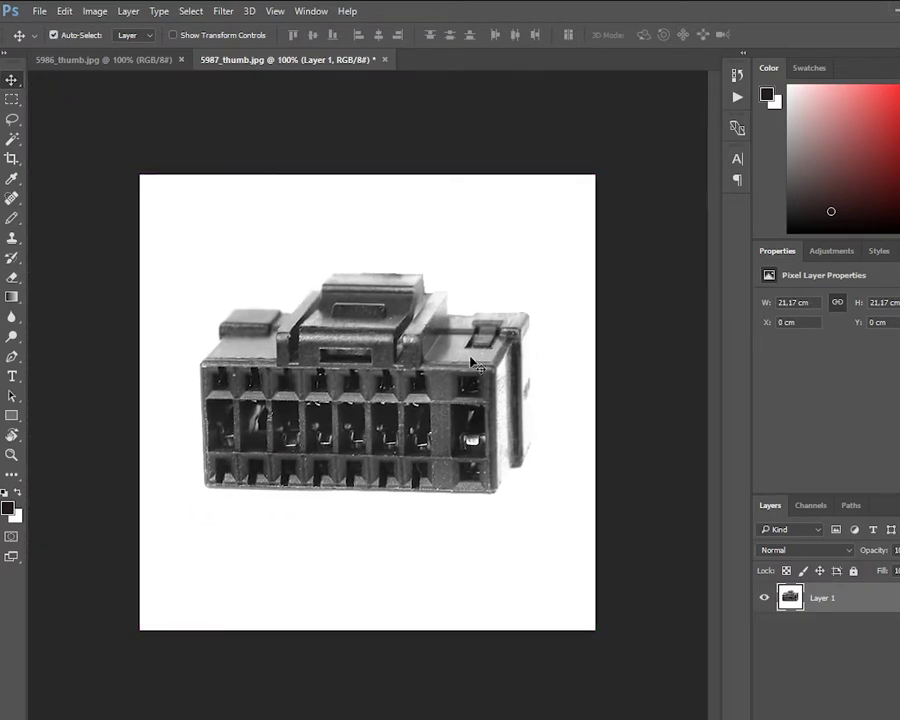
# - Switch to the 5986_thumb.jpg wiring harness photo after glancing back at the connector
pyautogui.click(95, 59)
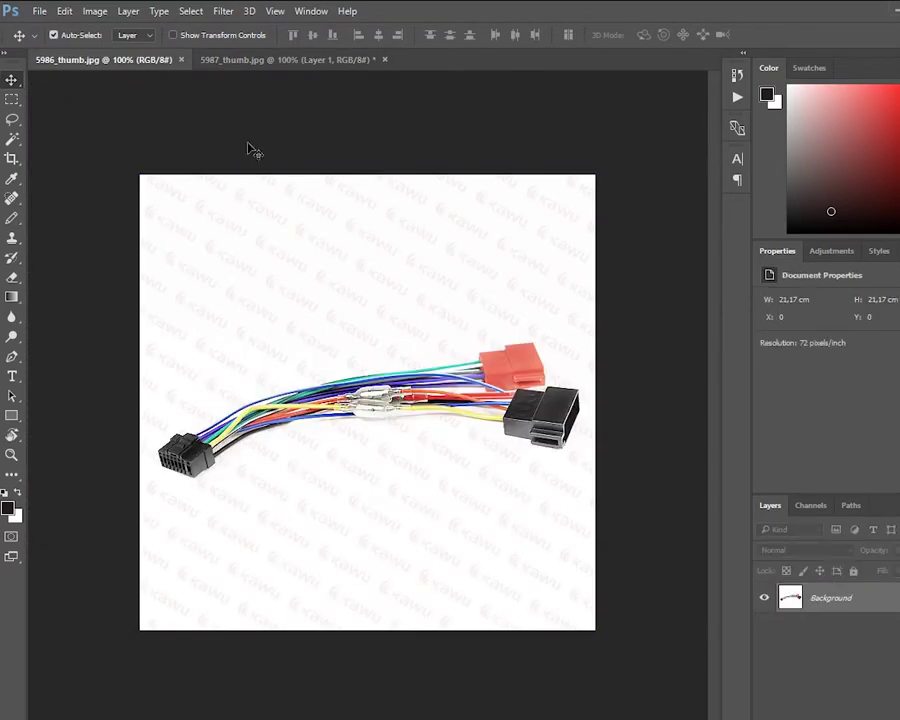
pyautogui.click(279, 62)
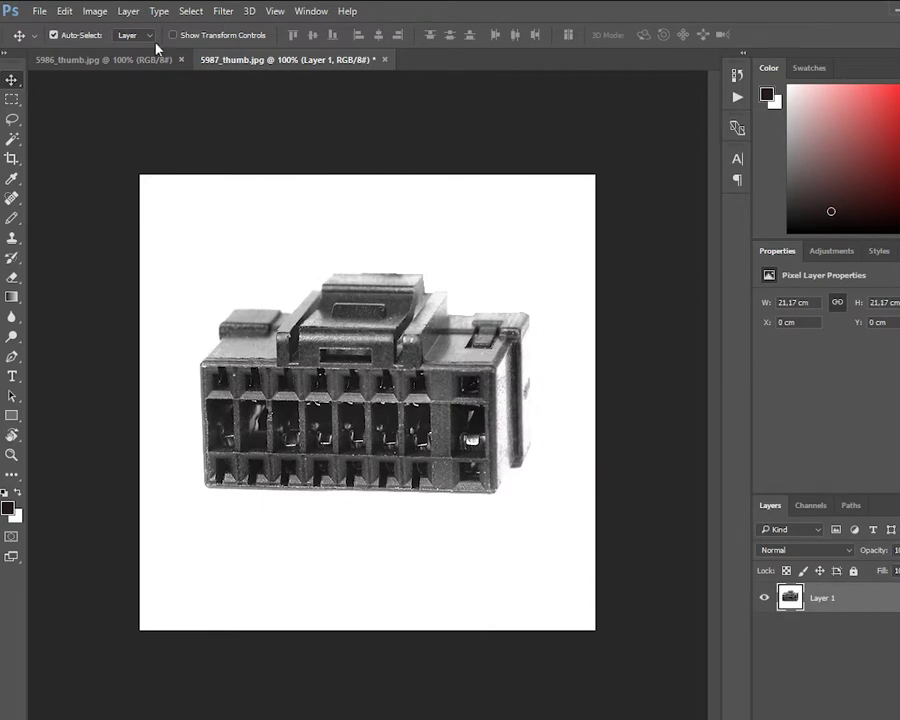
pyautogui.click(129, 62)
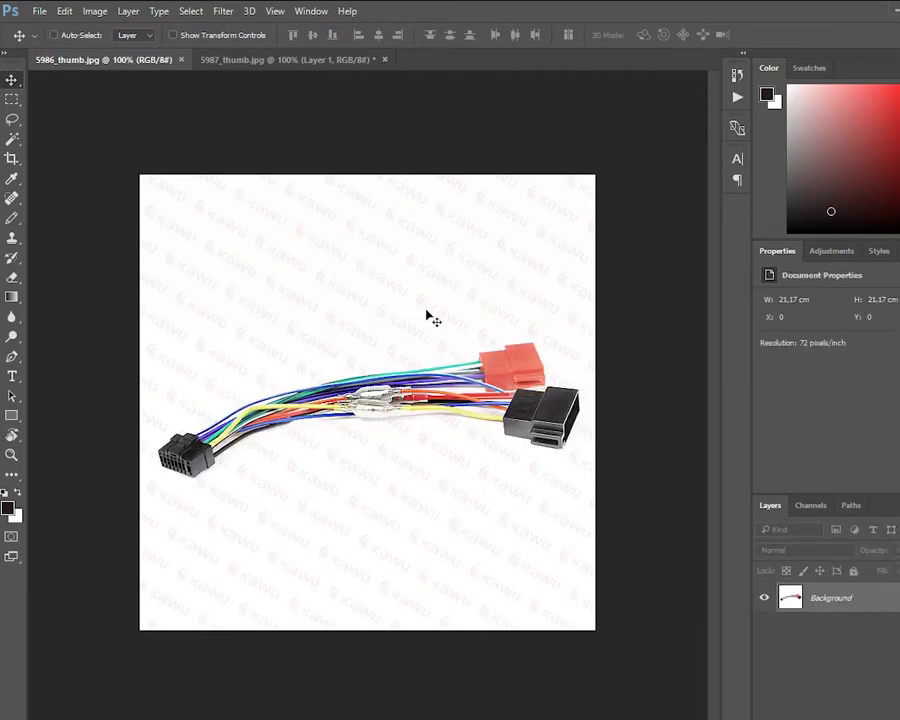
pyautogui.scroll(1, 433, 318)
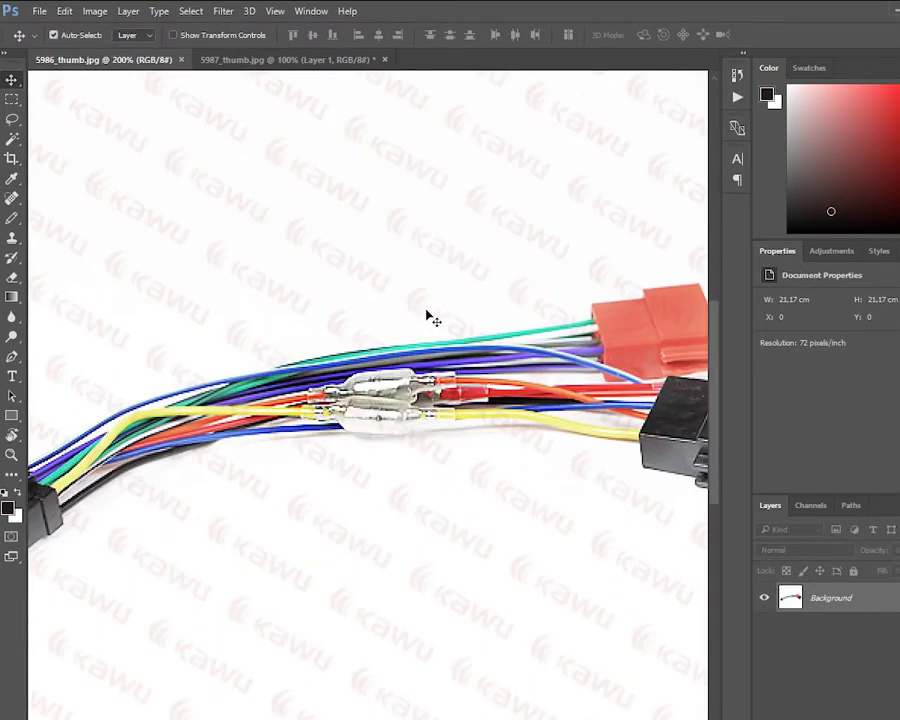
pyautogui.click(95, 11)
pyautogui.moveTo(118, 49)
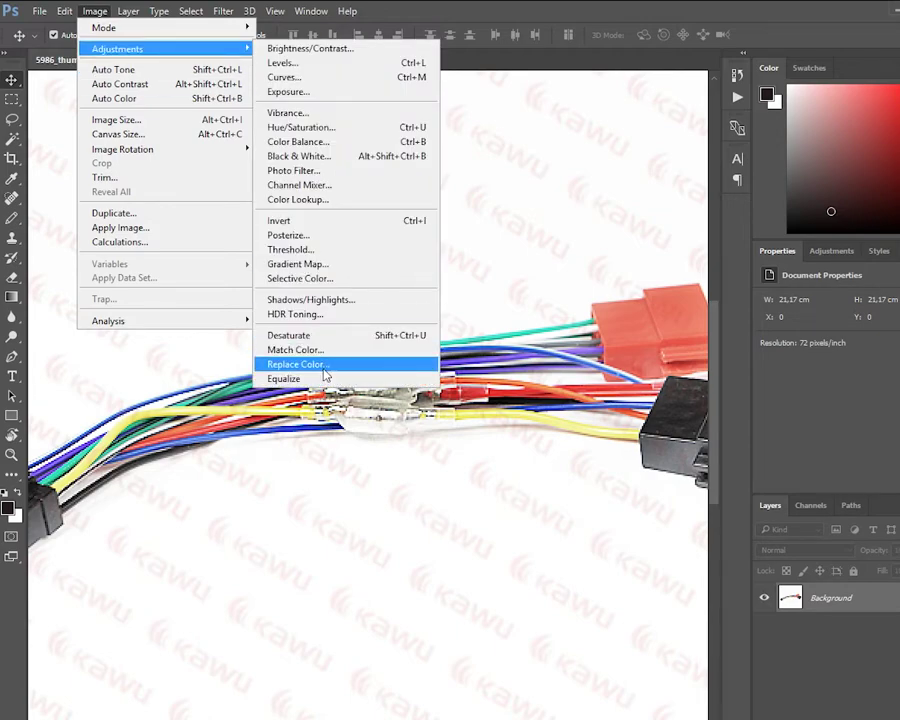
# - Whiten the sampled pink watermark on the harness using Replace Color with Lightness 100
pyautogui.click(297, 364)
pyautogui.scroll(1, 468, 268)
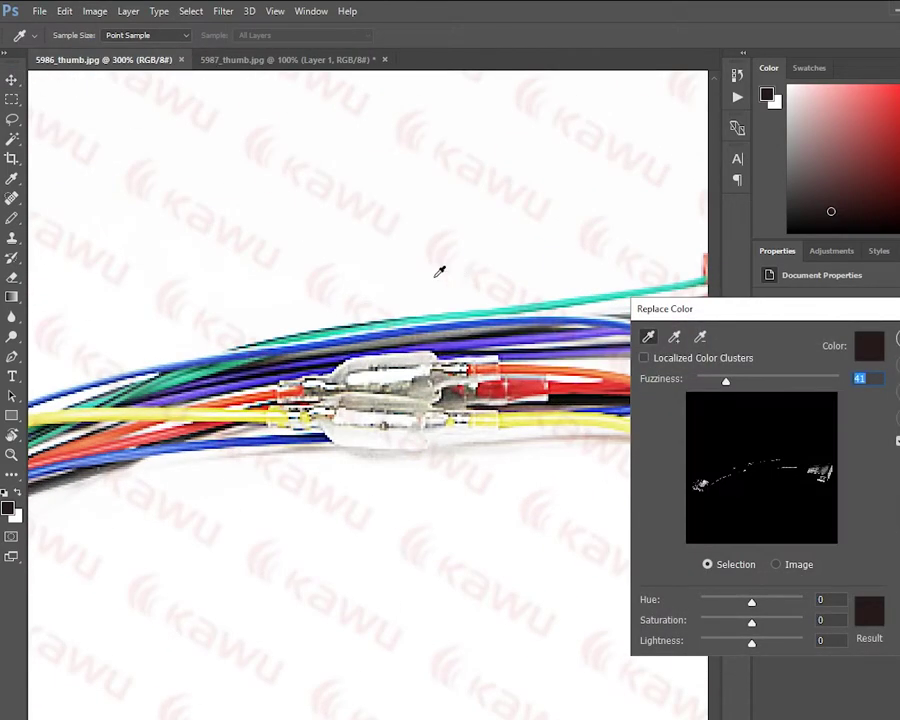
pyautogui.click(368, 206)
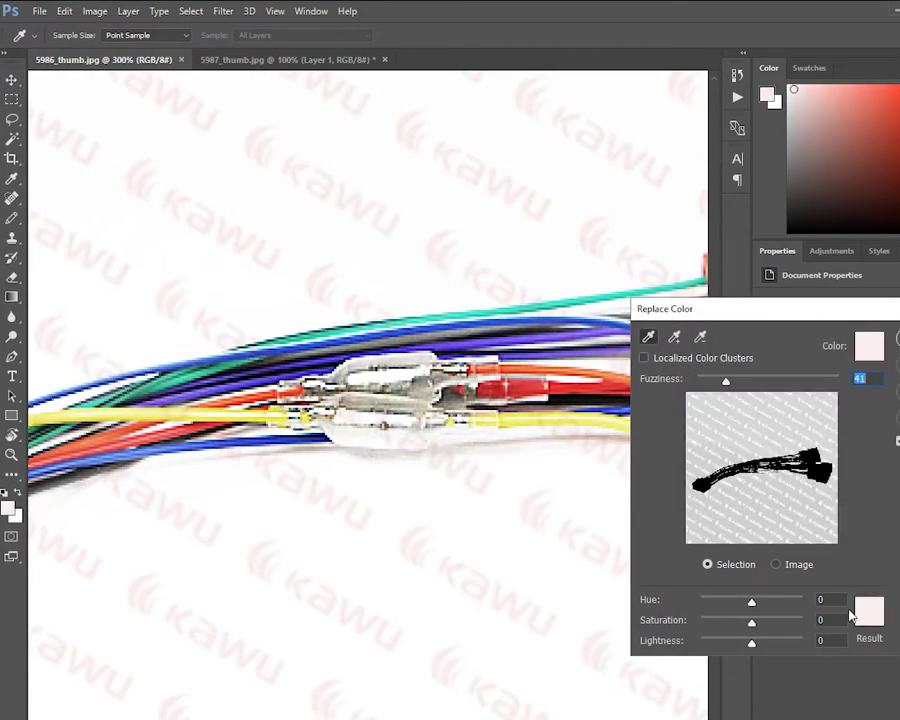
pyautogui.moveTo(752, 645)
pyautogui.mouseDown()
pyautogui.moveTo(823, 645)
pyautogui.moveTo(776, 643)
pyautogui.mouseUp()
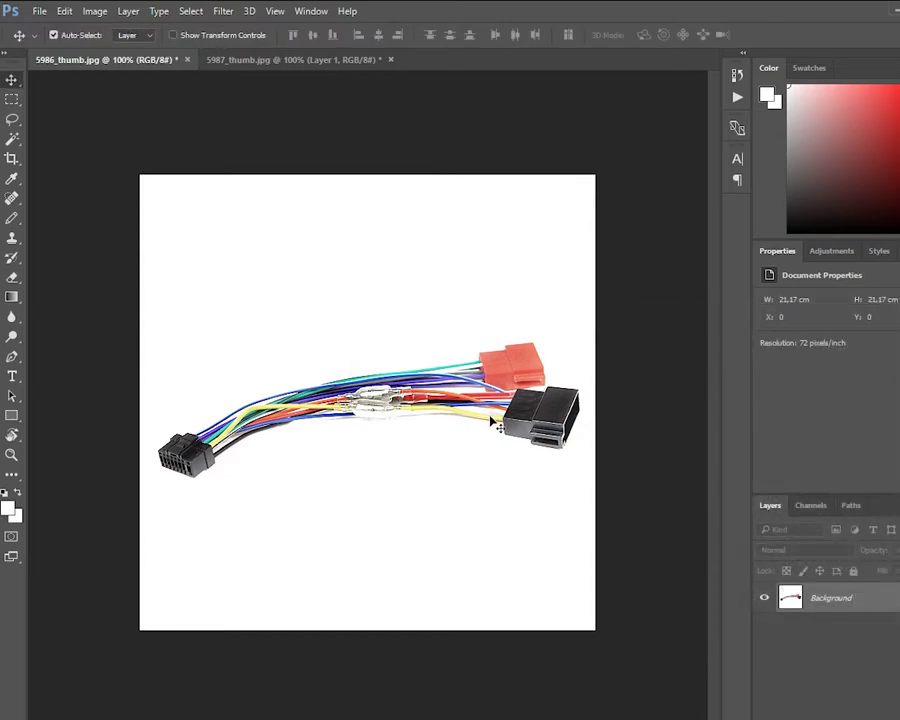
pyautogui.scroll(1, 497, 424)
pyautogui.scroll(1, 497, 424)
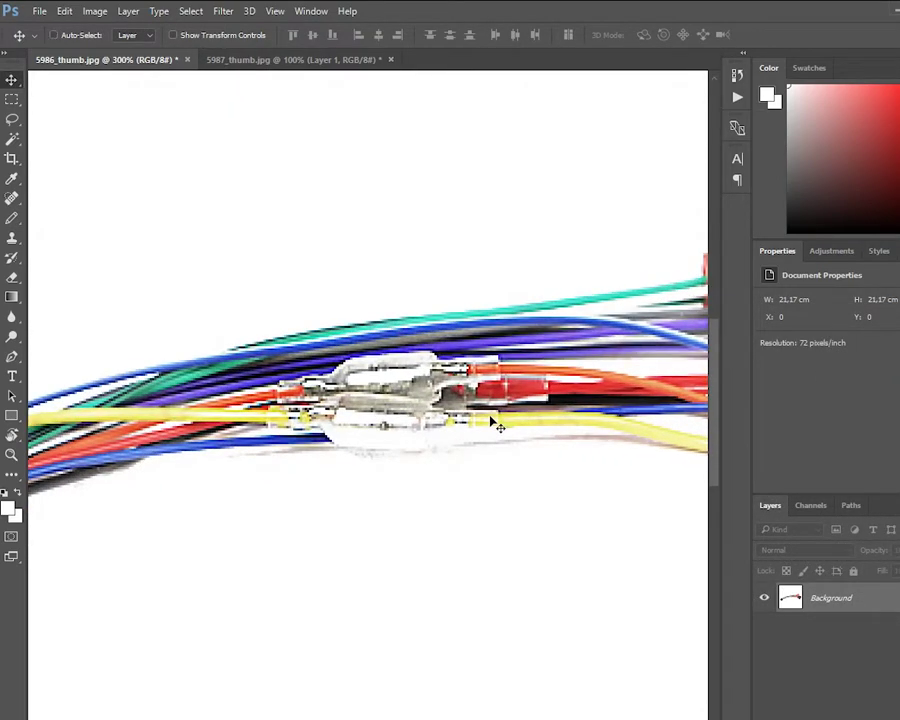
pyautogui.scroll(1, 497, 424)
pyautogui.moveTo(512, 407); pyautogui.dragTo(386, 430)
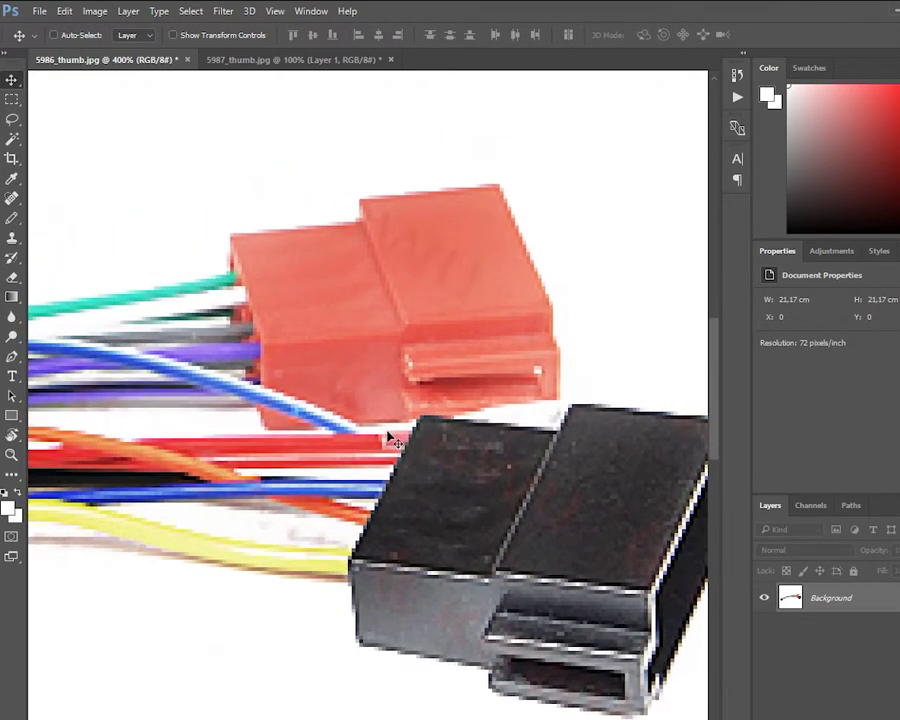
pyautogui.scroll(1, 393, 440)
pyautogui.scroll(1, 393, 440)
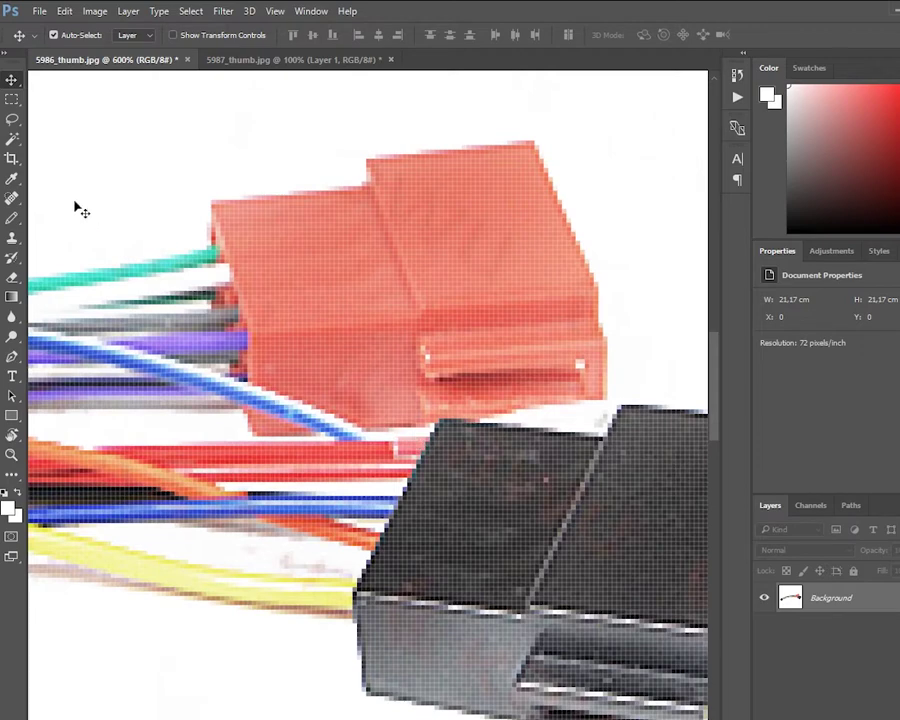
# - Spot-heal the watermark marks on the red connector
pyautogui.click(12, 198)
pyautogui.moveTo(495, 250)
pyautogui.mouseDown()
pyautogui.moveTo(452, 232)
pyautogui.moveTo(420, 200)
pyautogui.mouseUp()
pyautogui.moveTo(490, 250); pyautogui.dragTo(498, 257)
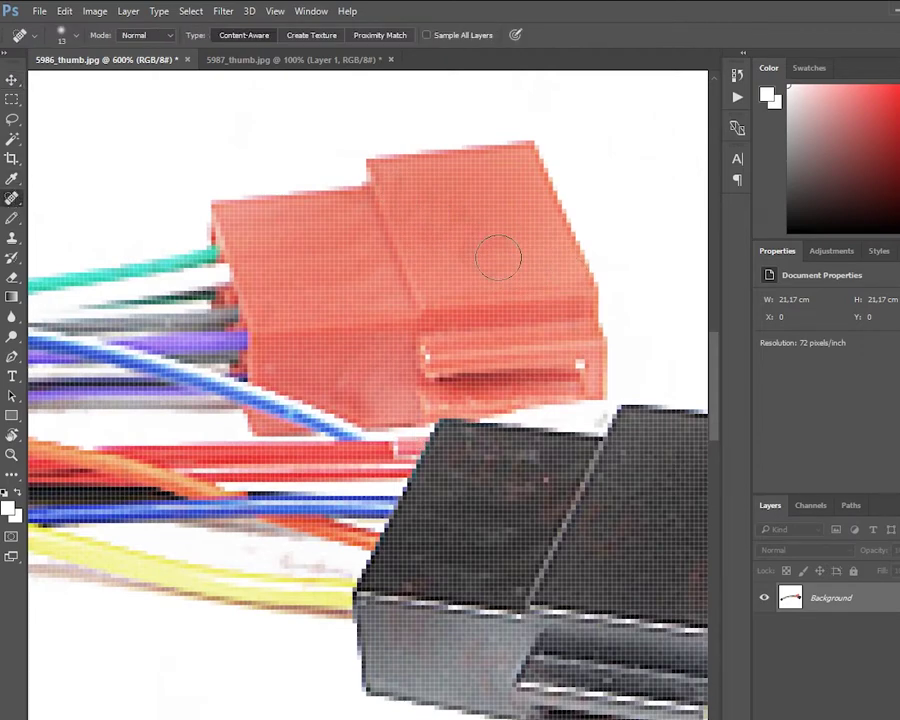
pyautogui.scroll(-1, 505, 268)
pyautogui.moveTo(470, 255)
pyautogui.mouseDown()
pyautogui.moveTo(450, 280)
pyautogui.moveTo(424, 233)
pyautogui.mouseUp()
pyautogui.moveTo(470, 268); pyautogui.dragTo(445, 260)
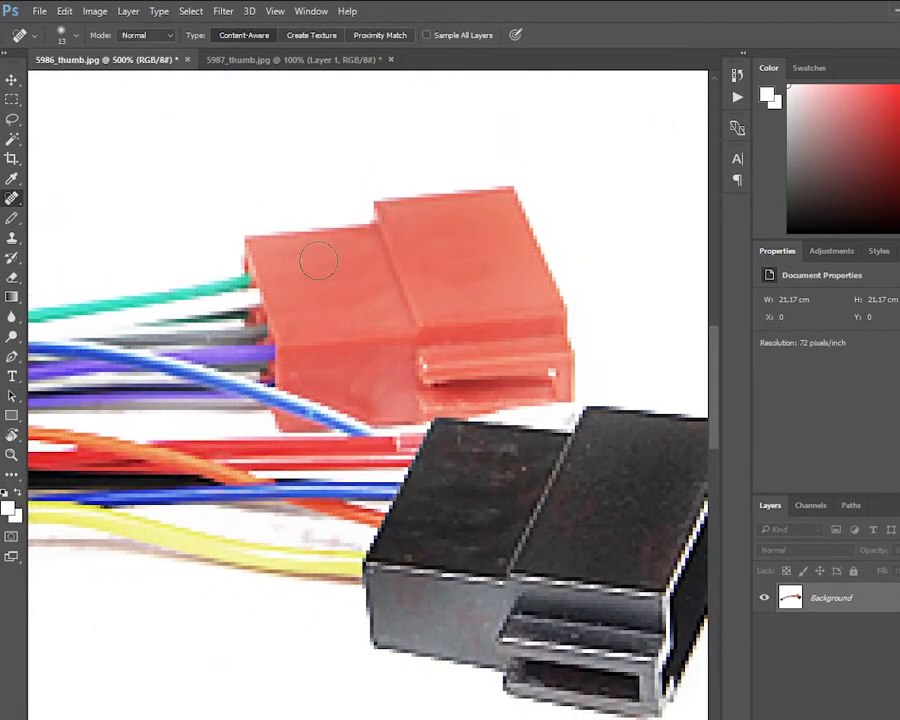
# - Heal the leftover specks on the black connector
pyautogui.moveTo(418, 494); pyautogui.dragTo(290, 394)
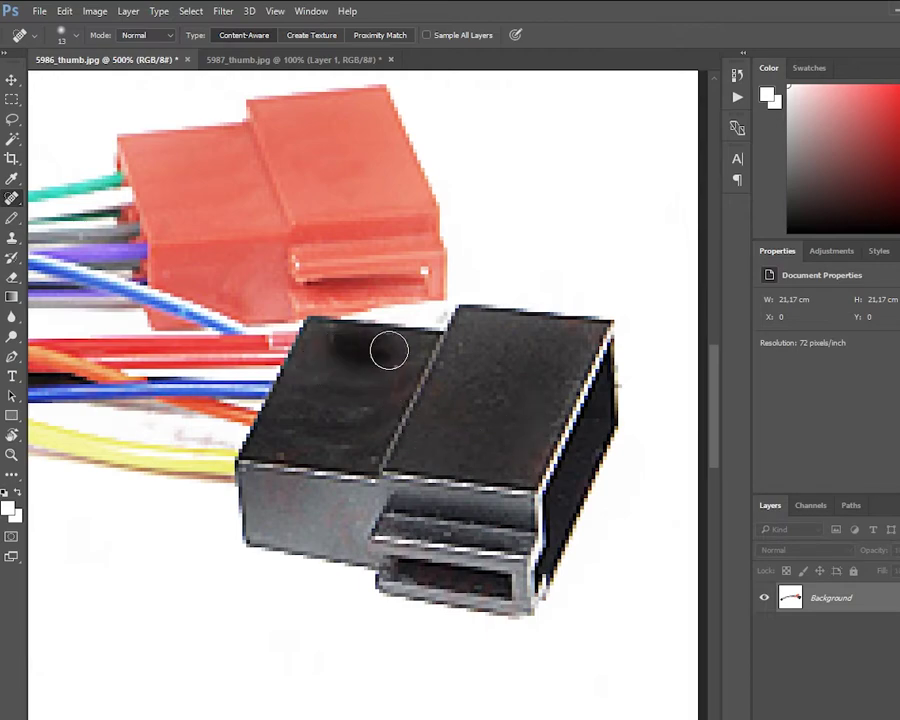
pyautogui.click(380, 384)
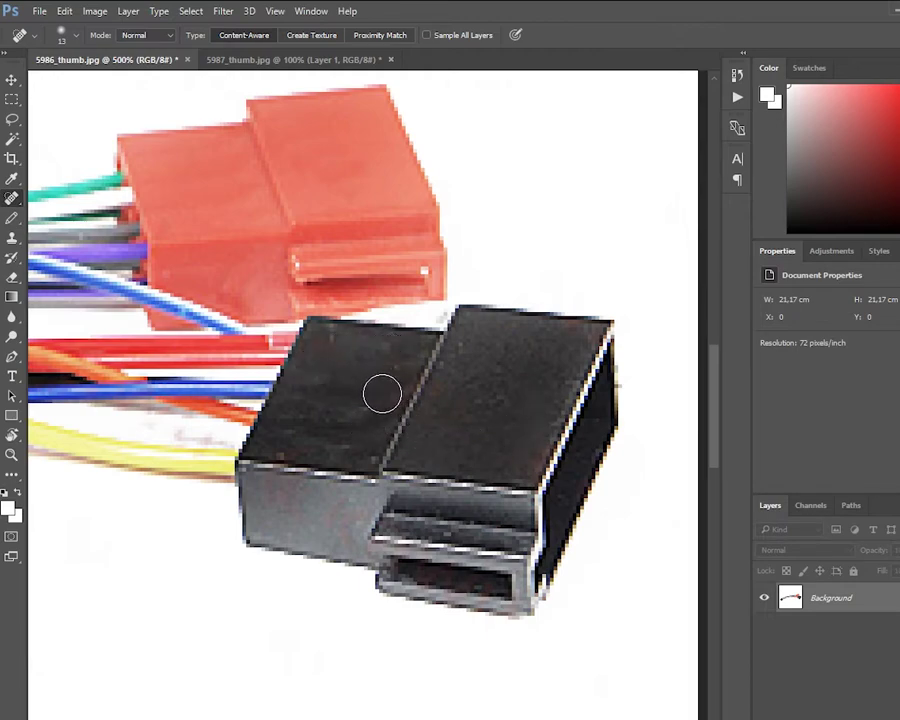
pyautogui.click(302, 520)
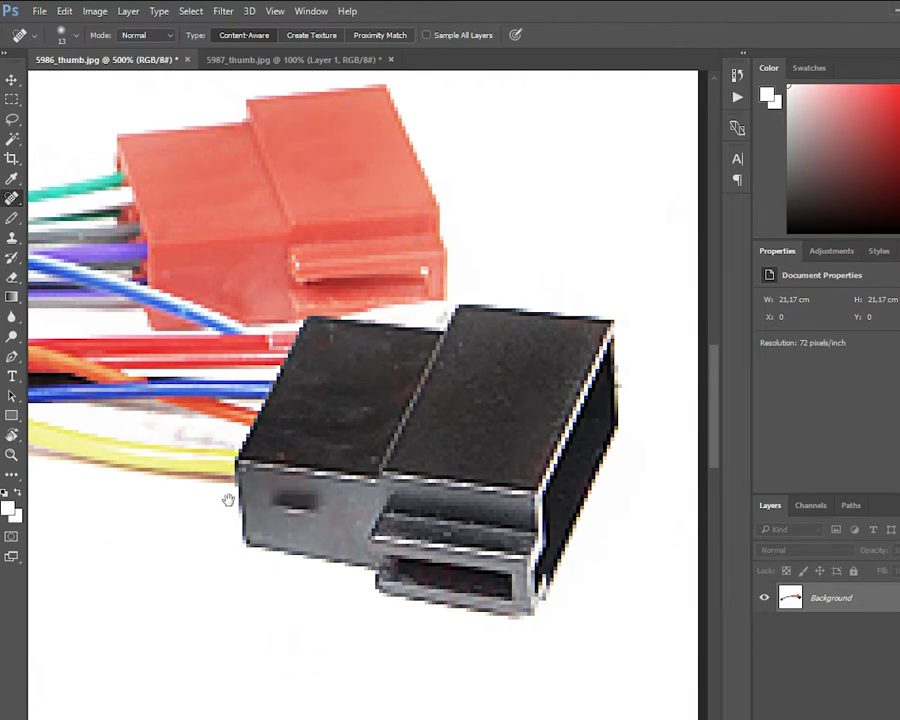
# - Pan to the small black plug and shrink the healing brush for it
pyautogui.press('space')
pyautogui.moveTo(230, 120)
pyautogui.mouseDown()
pyautogui.moveTo(505, 362)
pyautogui.moveTo(483, 424)
pyautogui.moveTo(423, 424)
pyautogui.mouseUp()
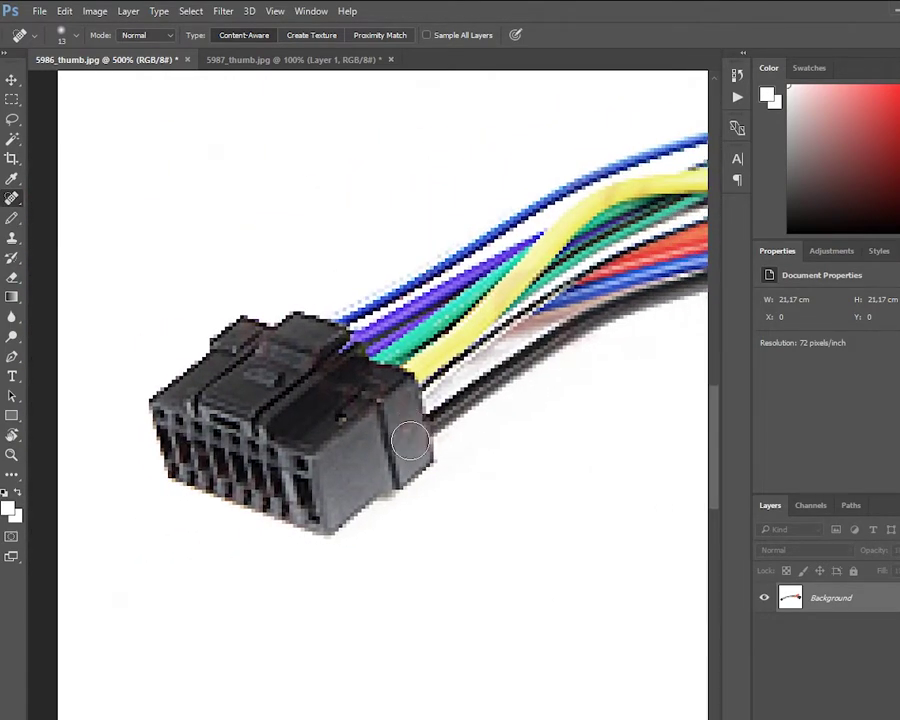
pyautogui.rightClick(415, 440)
pyautogui.moveTo(438, 472); pyautogui.dragTo(434, 472)
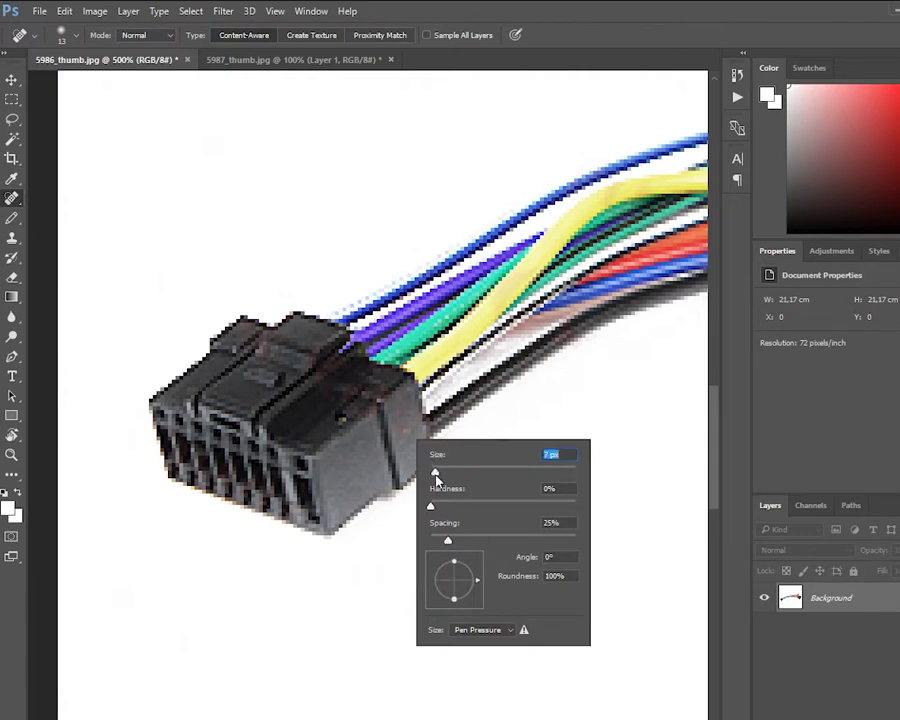
pyautogui.press('Return')
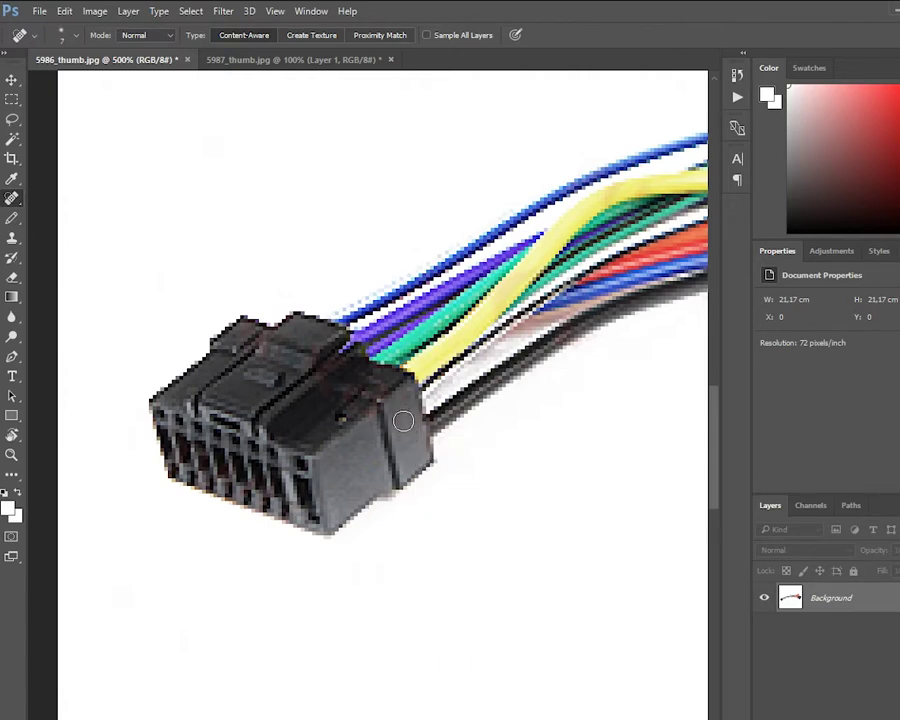